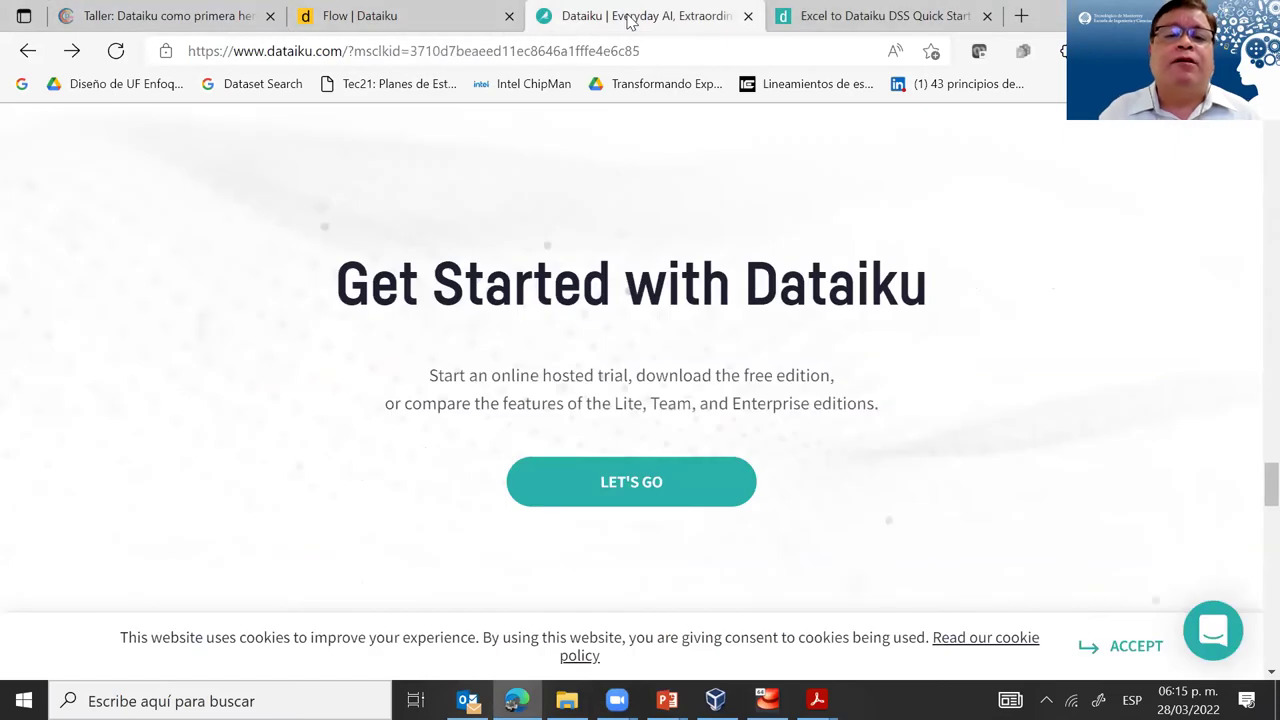
Step: Switch to the Dataiku DSS browser tab and go back from the My_TC1003B_Proyect flow to the home page
left_click(388, 18)
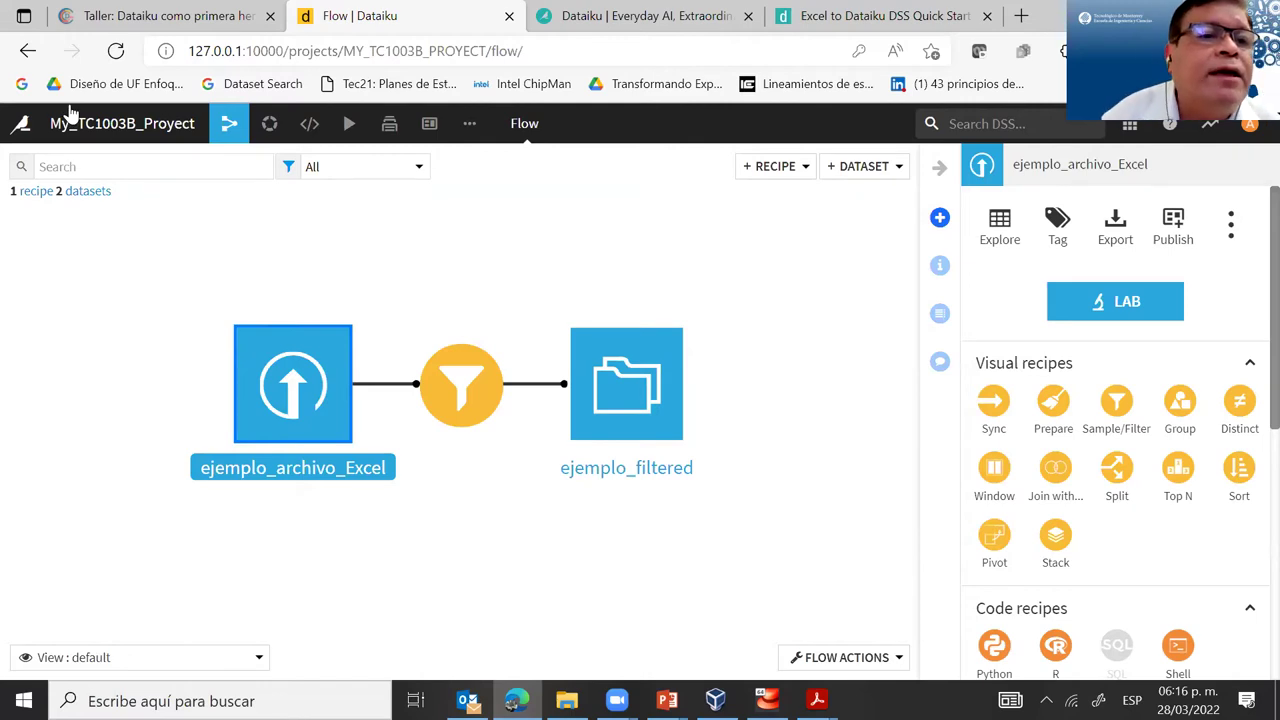
left_click(29, 51)
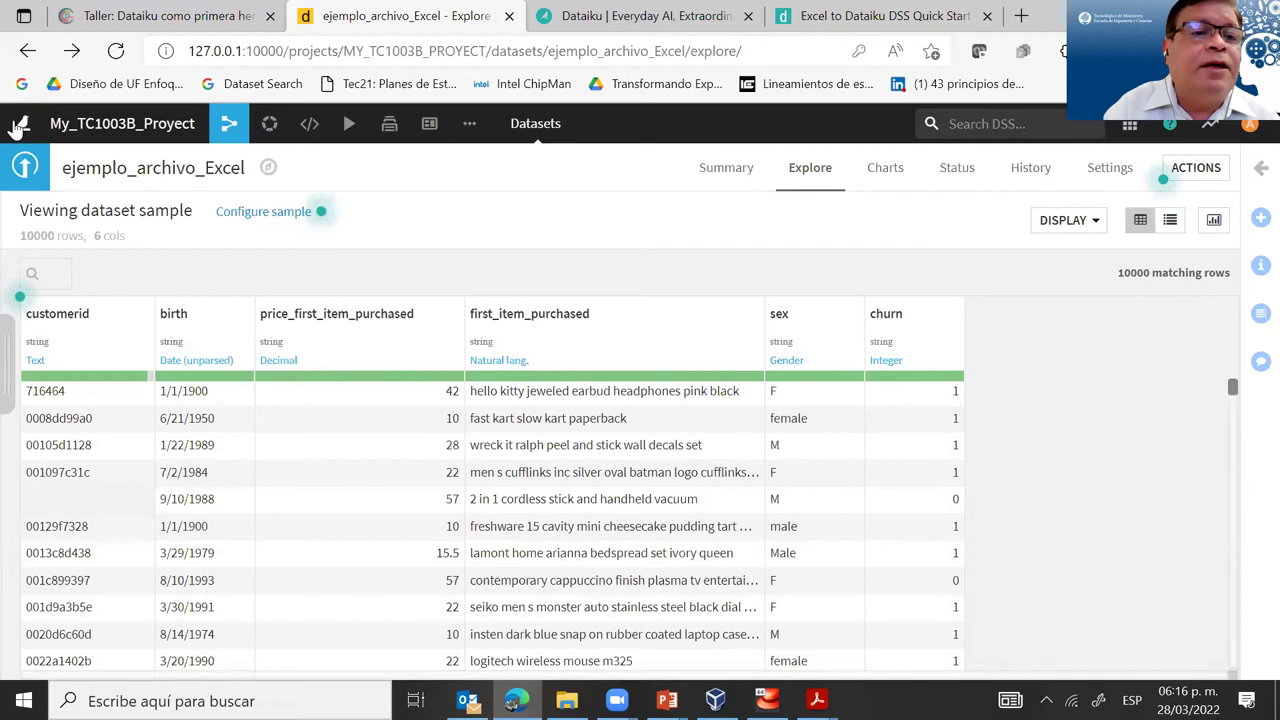
left_click(28, 51)
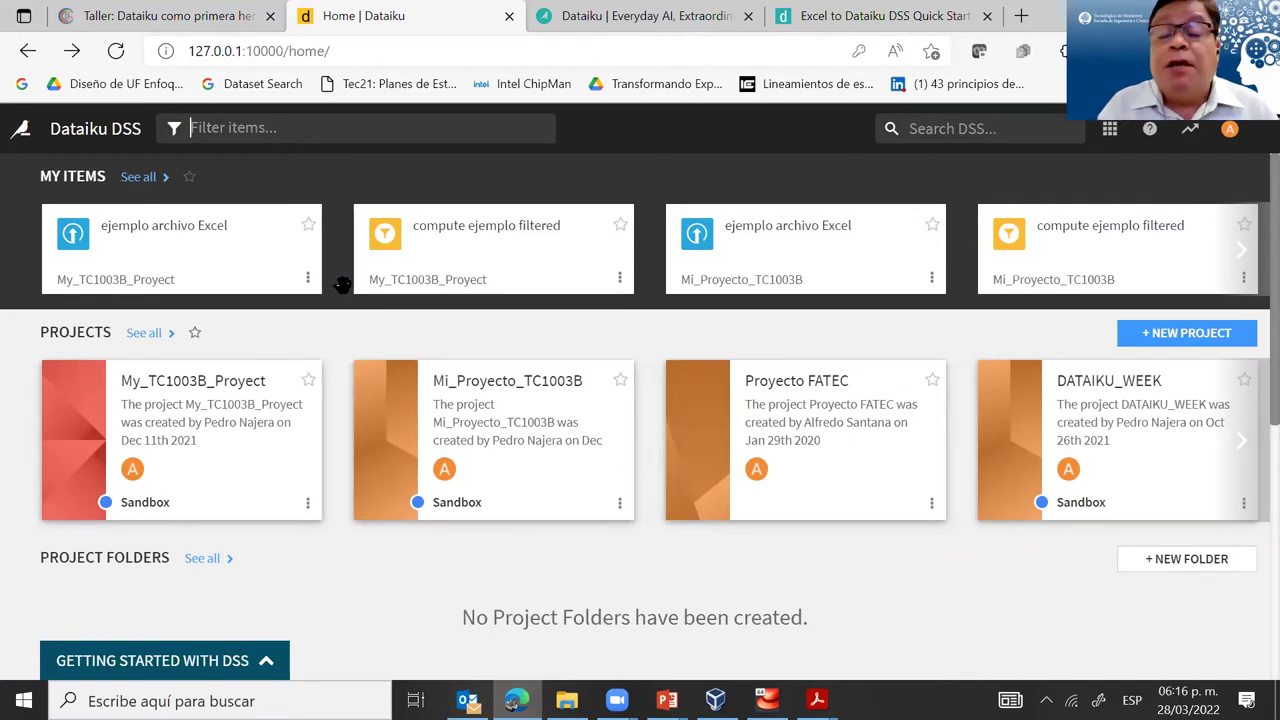
left_click(344, 51)
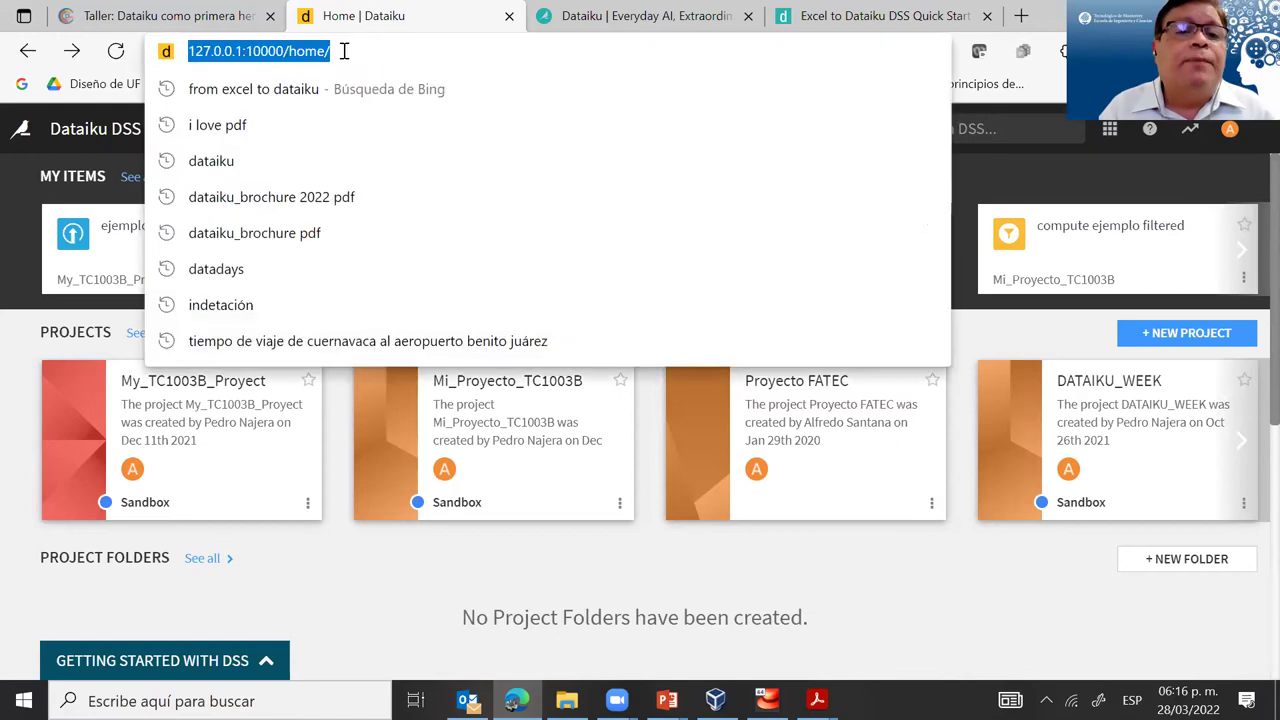
left_click(340, 577)
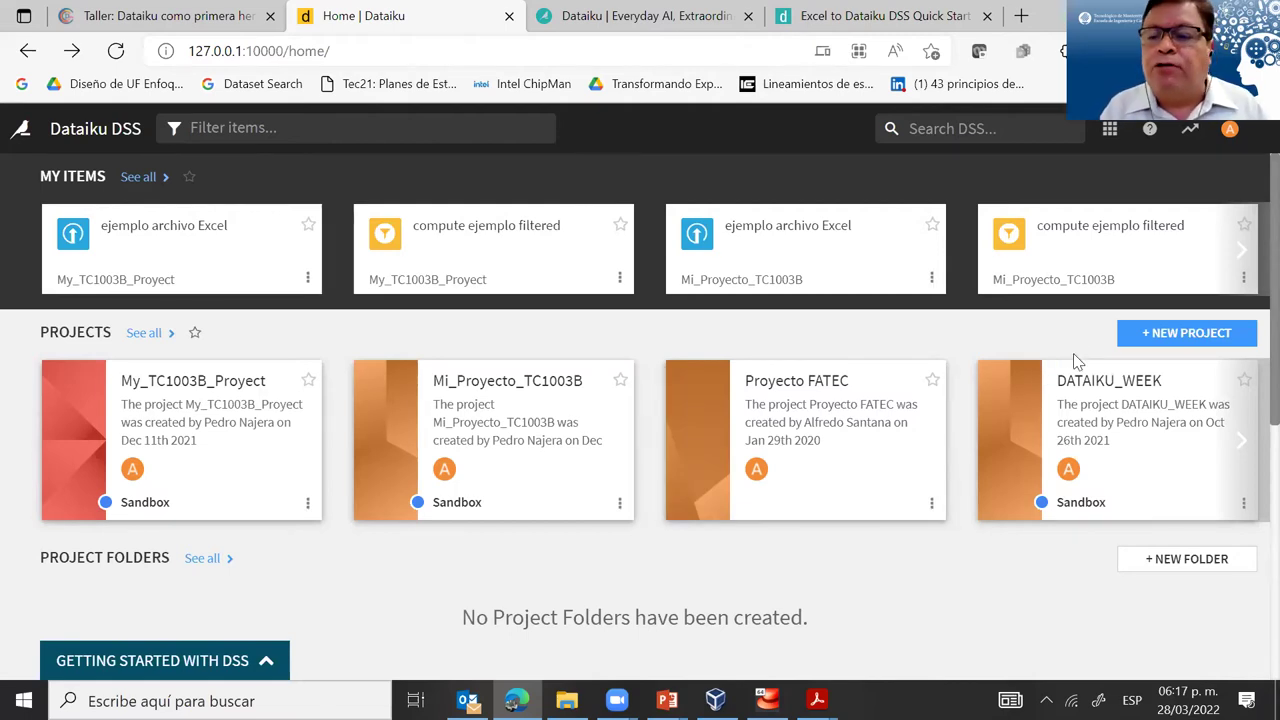
Step: Browse through the existing projects listed on the home page
left_click(1240, 443)
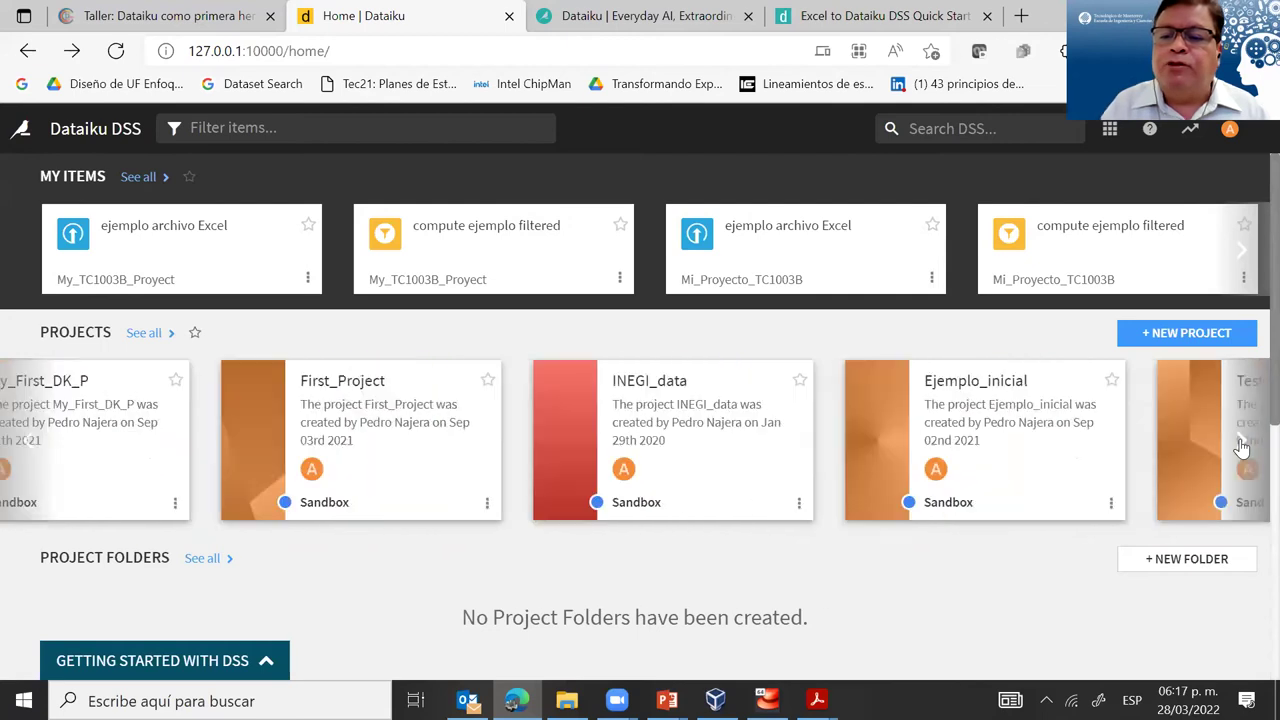
left_click(1240, 443)
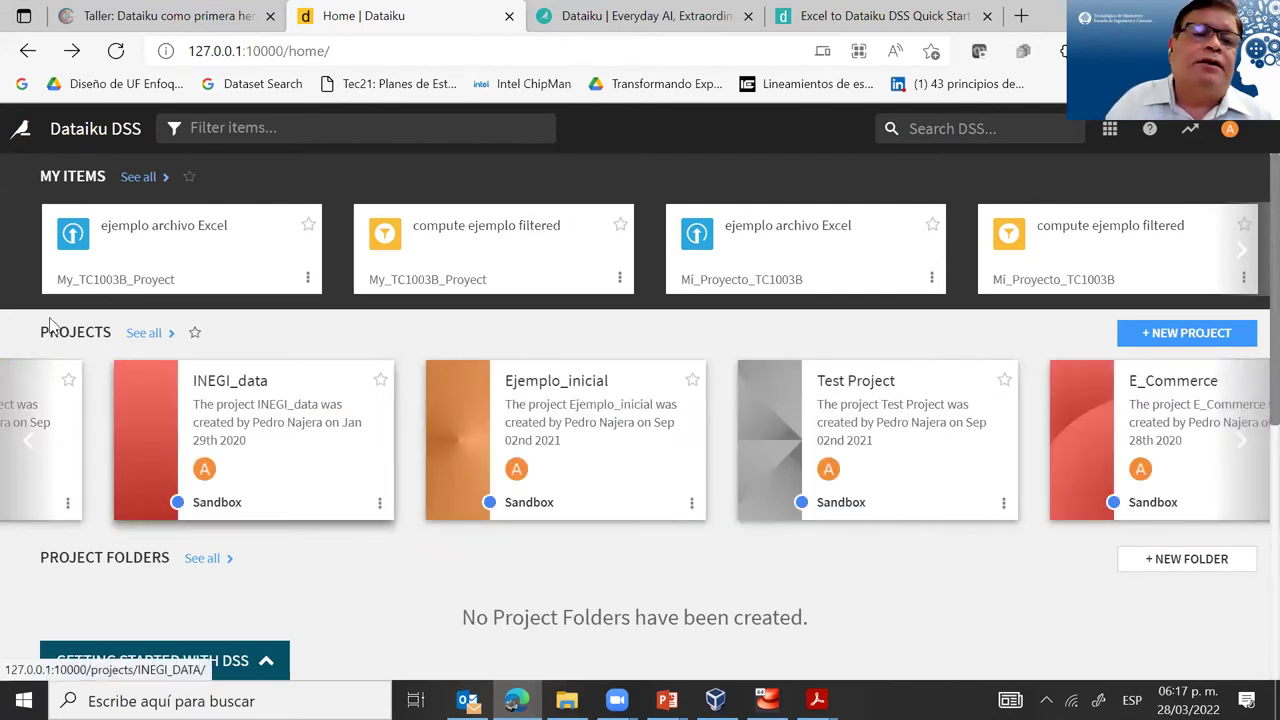
left_click(29, 443)
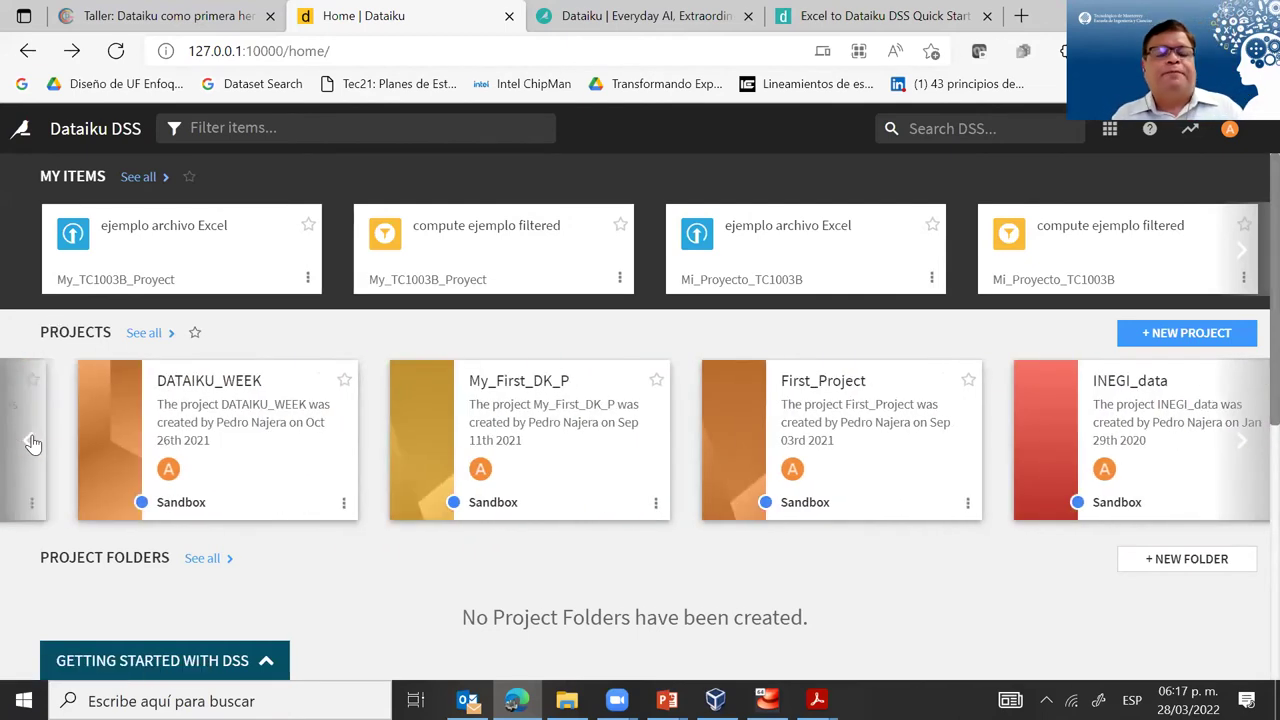
Step: Look over the Dataiku Academy tutorials from the getting-started resources, and return to the home page with those resources collapsed
left_click(266, 660)
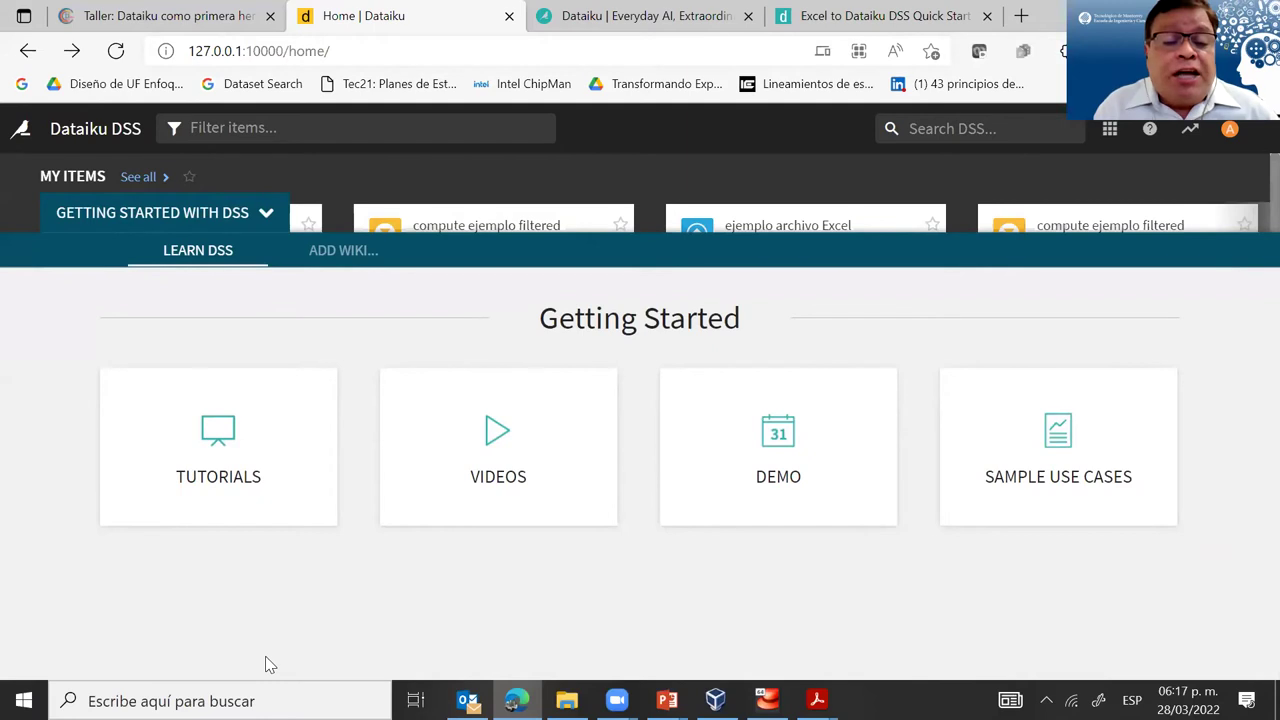
left_click(222, 441)
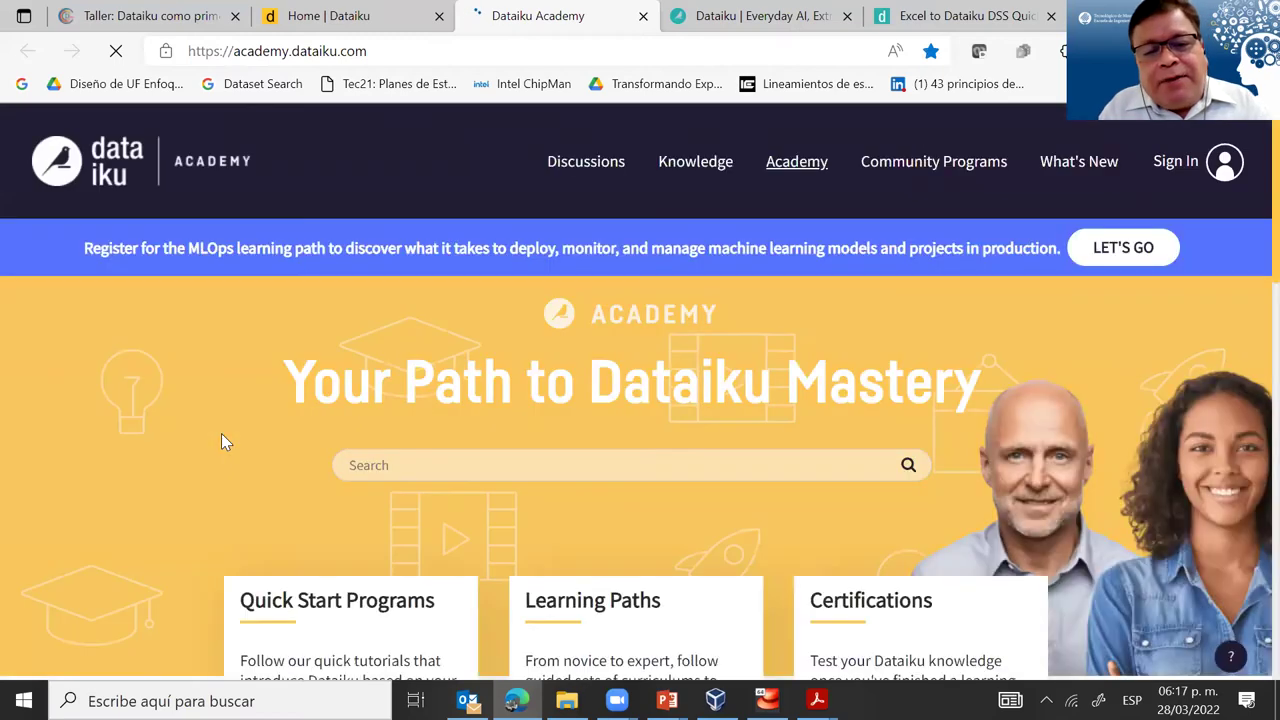
scroll(1250, 300, "down", 3)
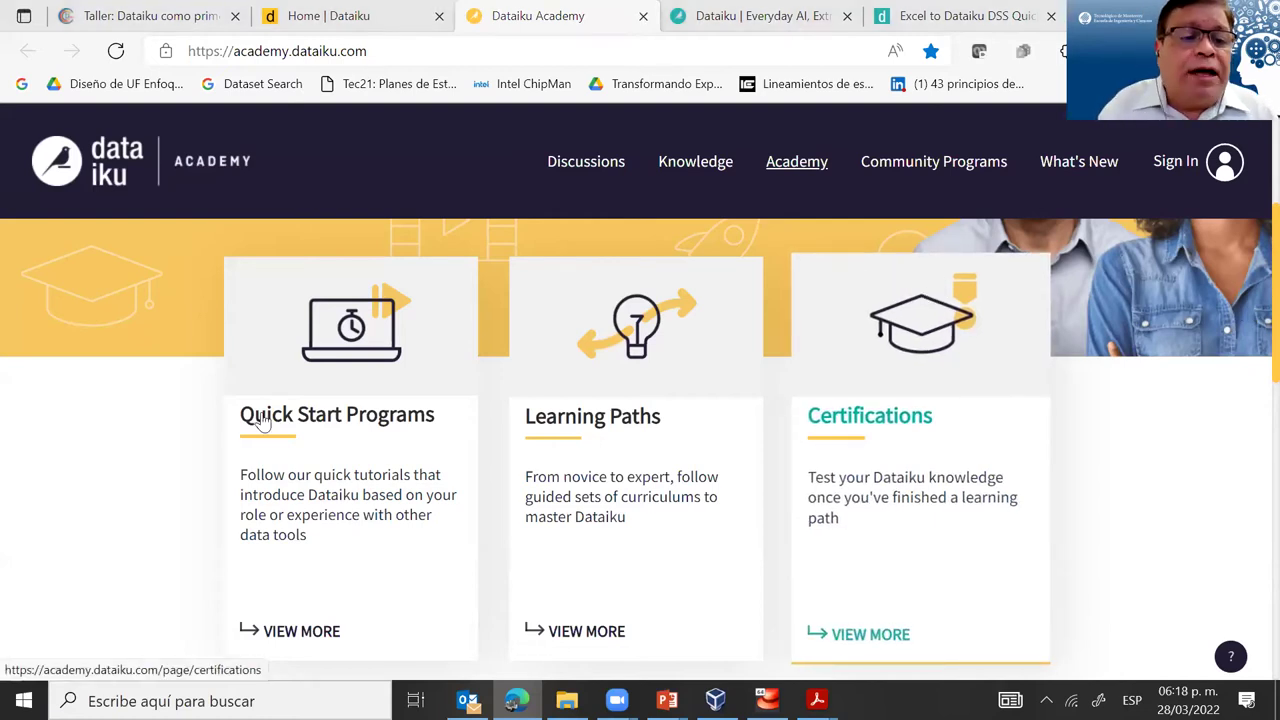
key("ctrl+shift+Tab")
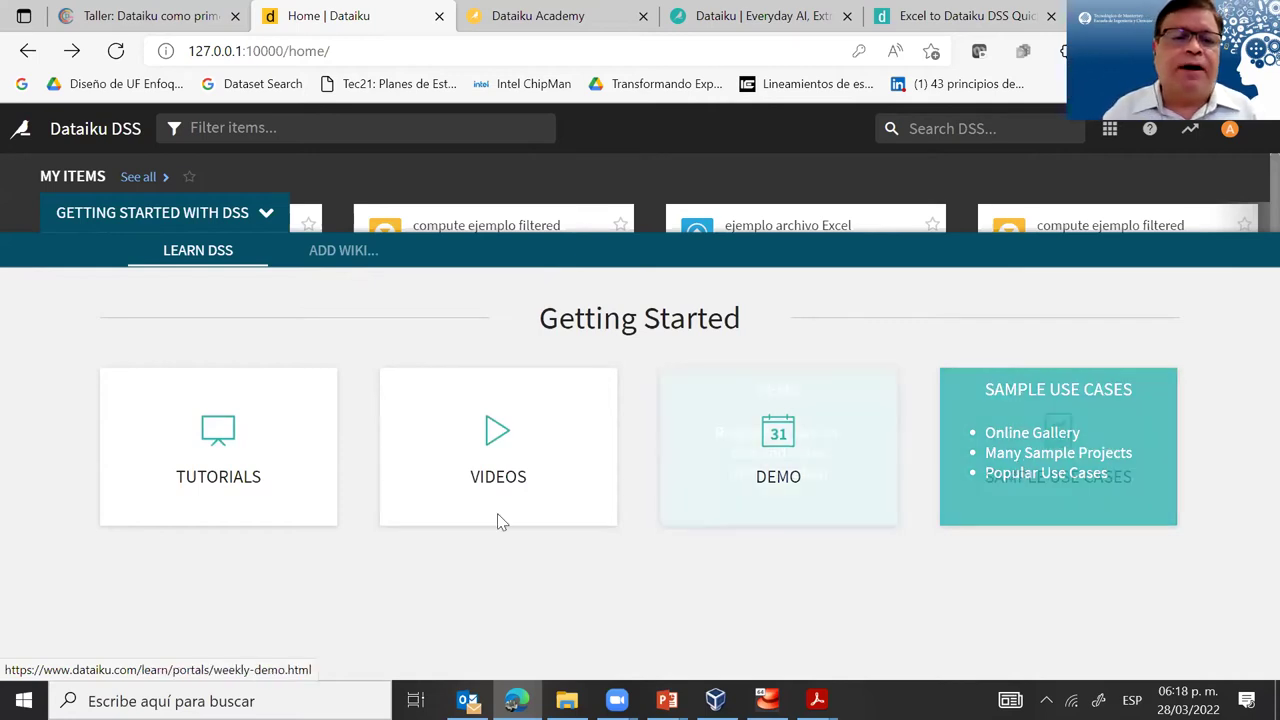
left_click(150, 214)
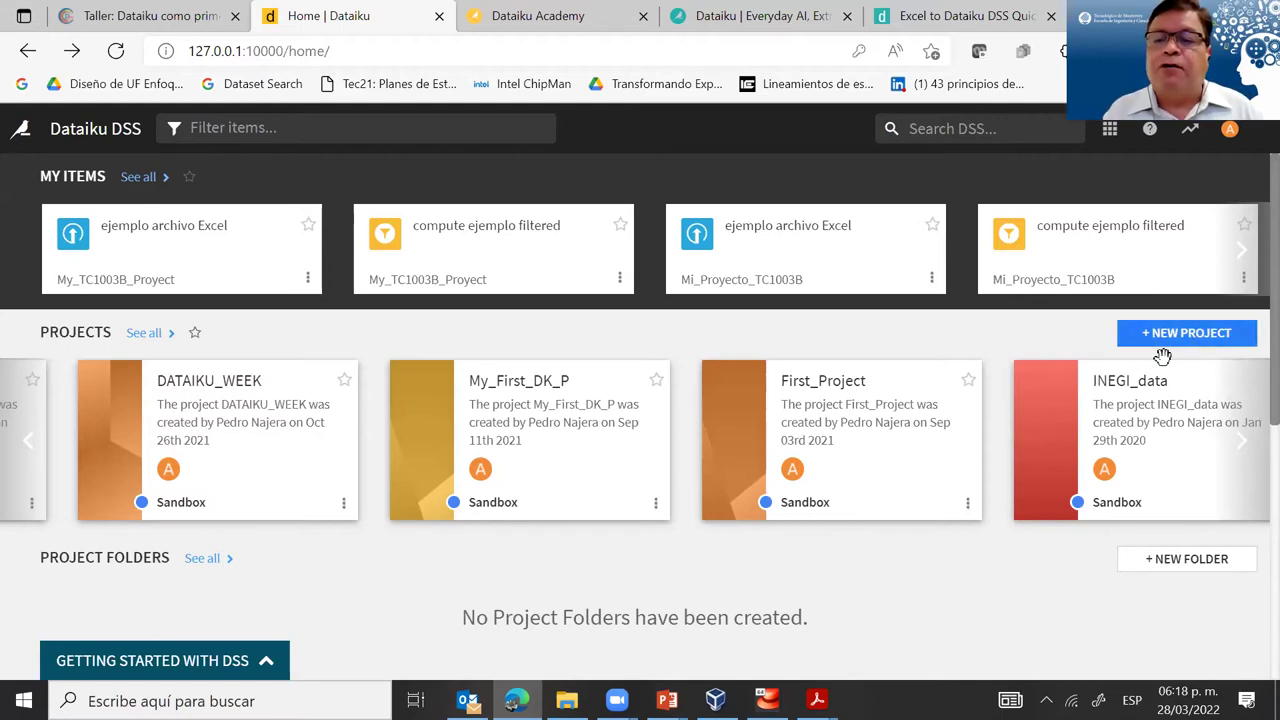
Step: Create a blank project named DATA_DAYS_P with the project key DATA_DAYS_P
left_click(1190, 338)
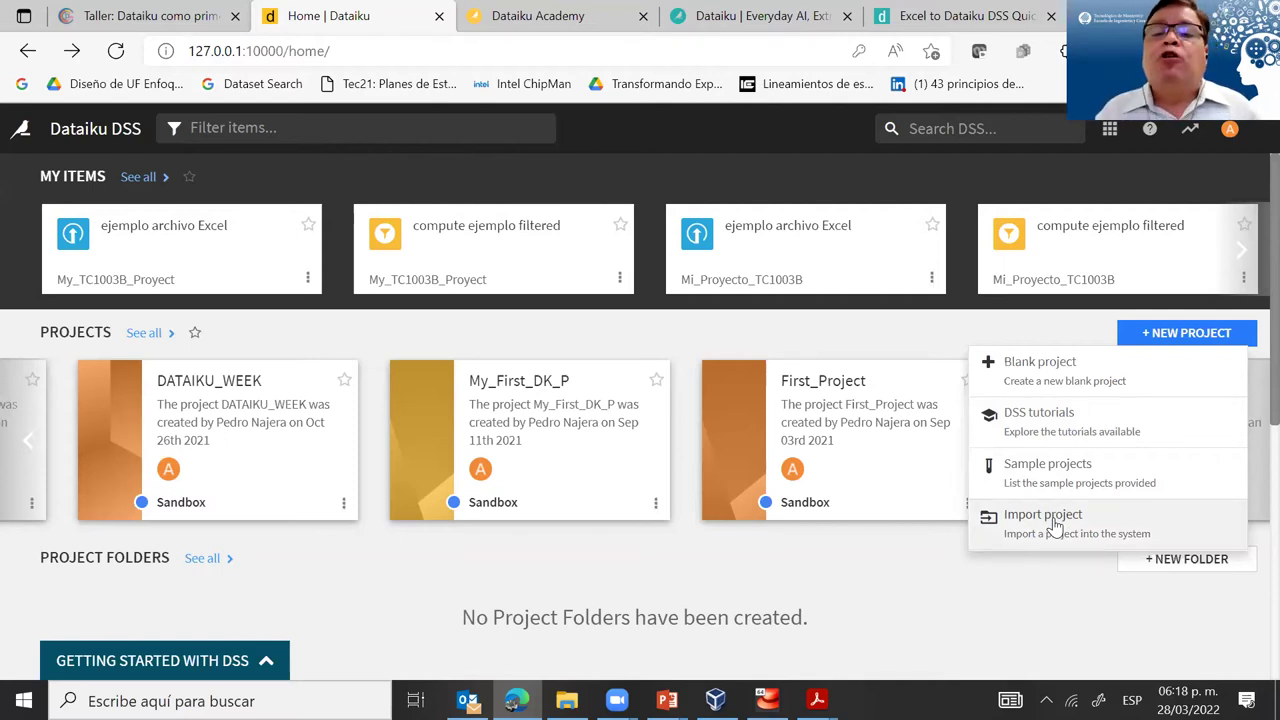
left_click(730, 550)
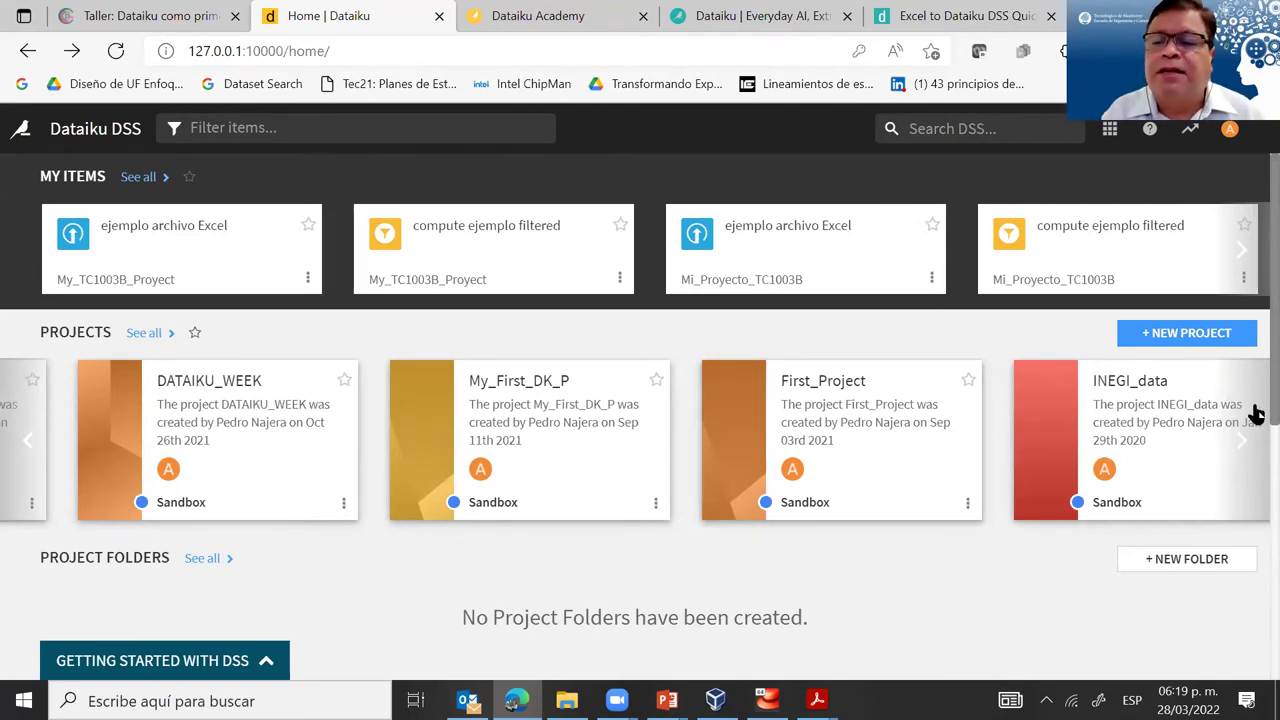
left_click(1194, 343)
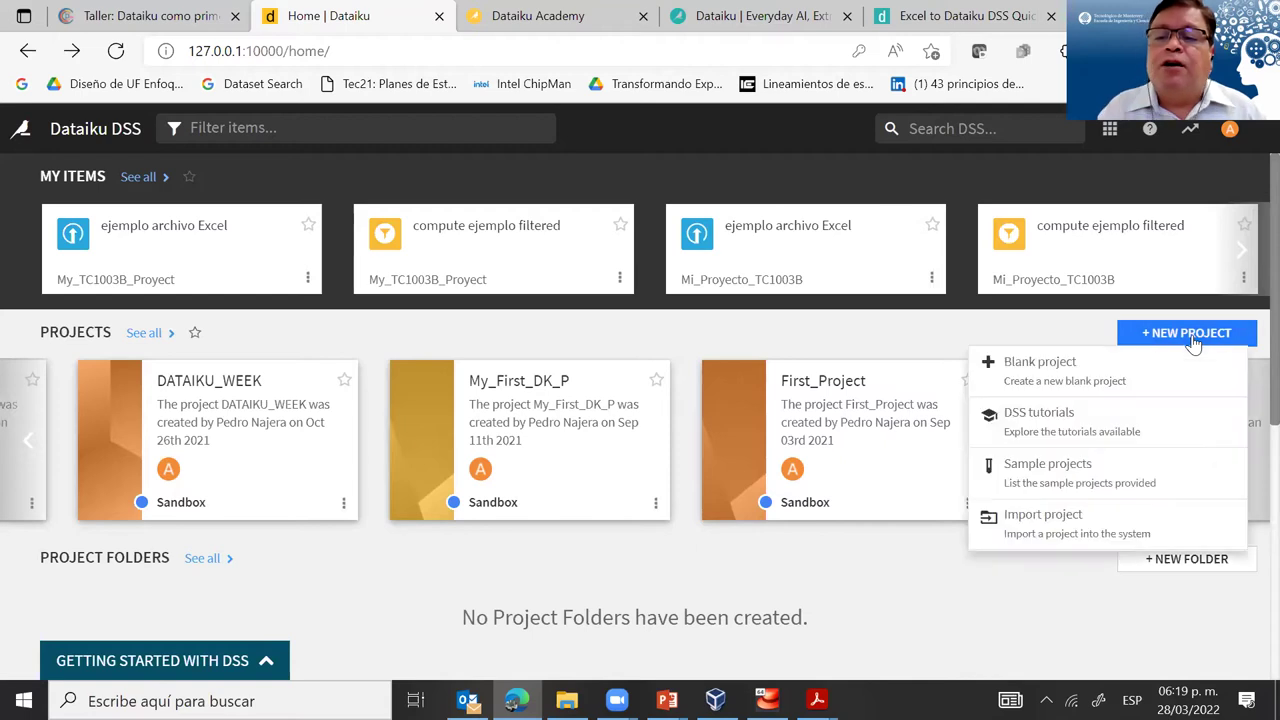
left_click(1092, 367)
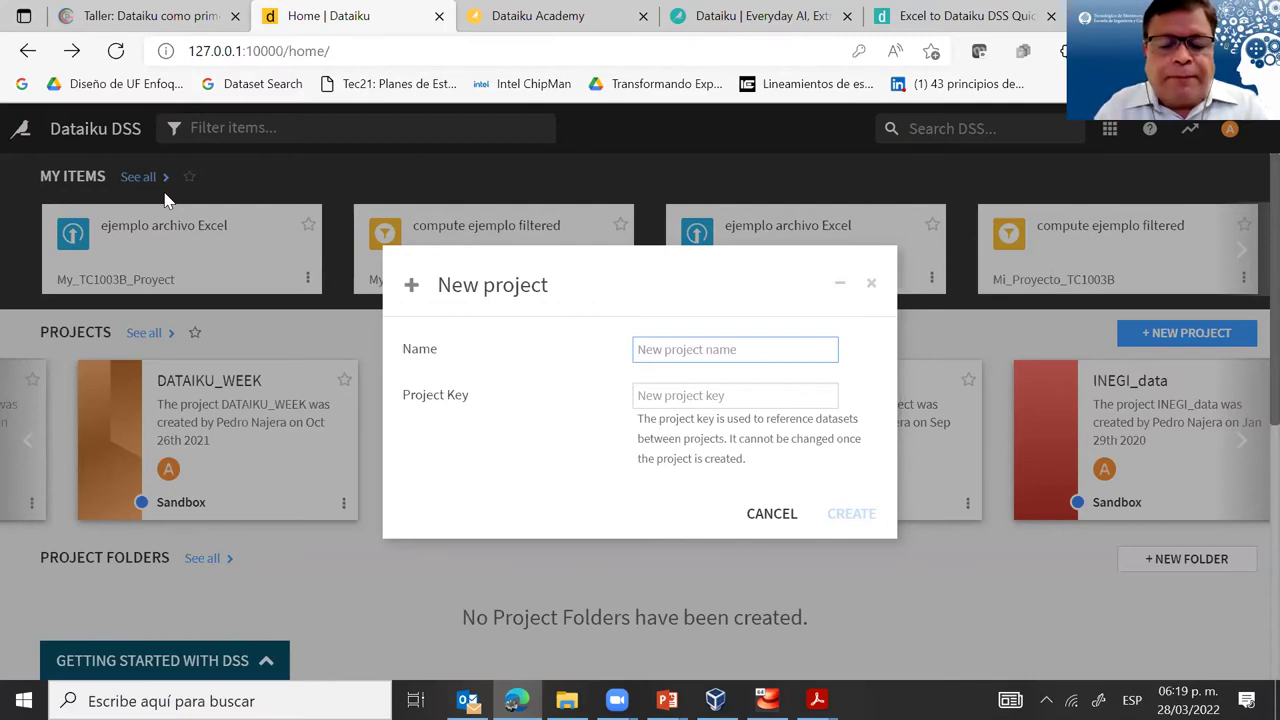
type("DATA")
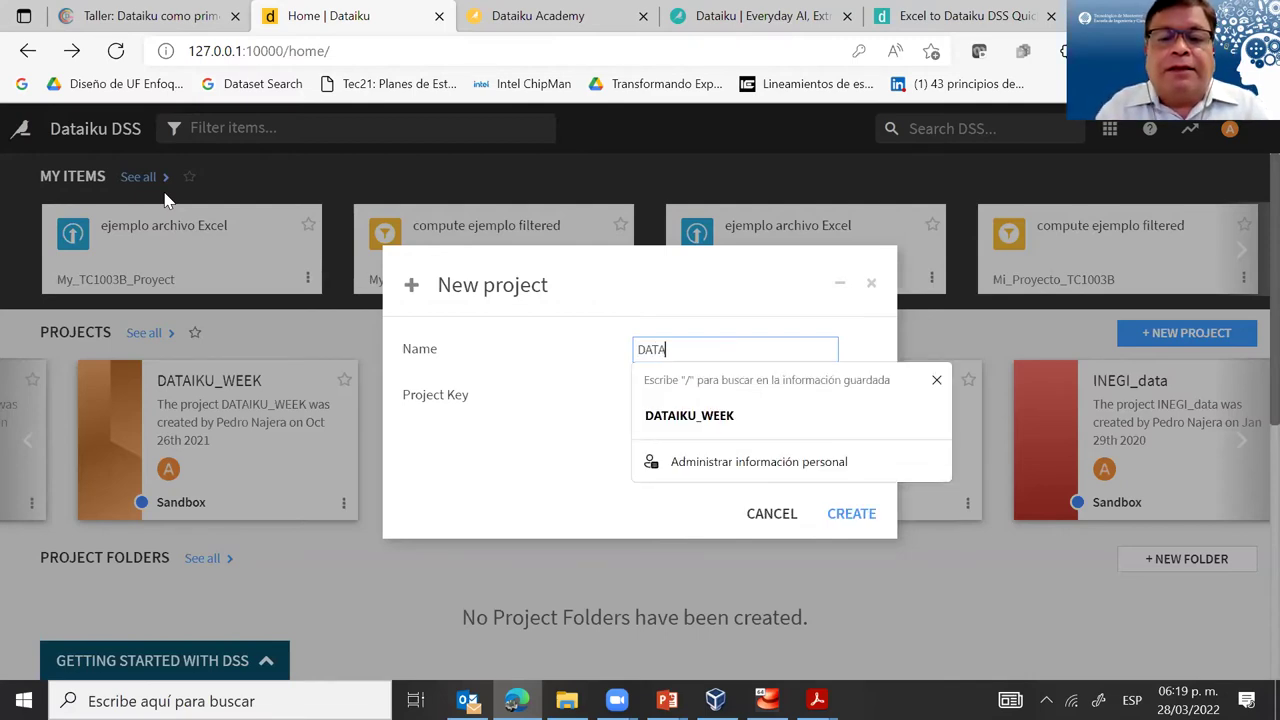
type("_DAYS")
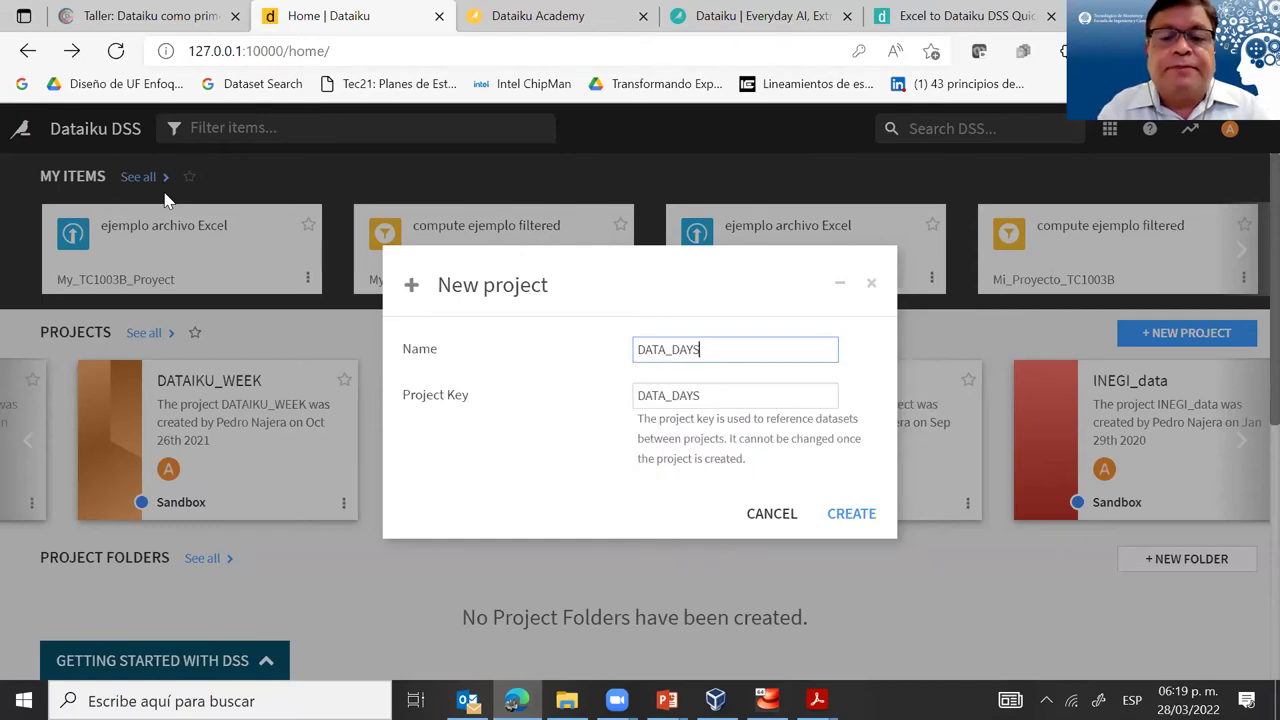
type("_P")
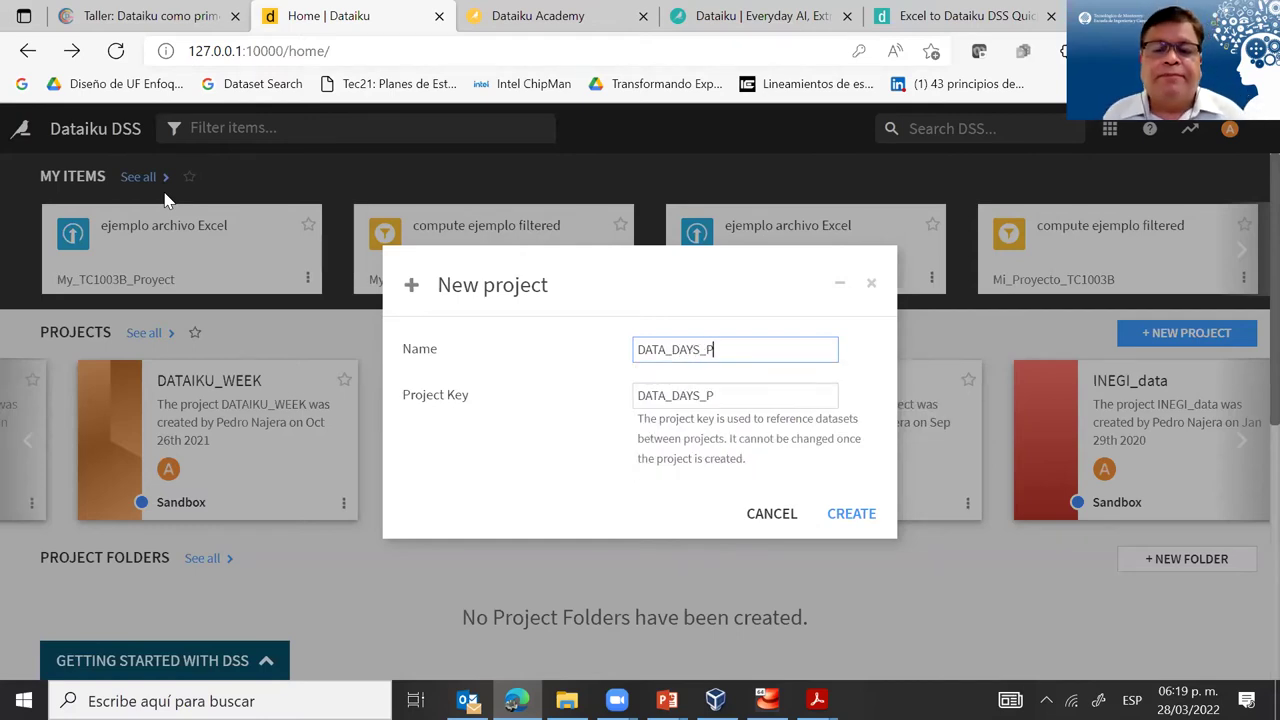
left_click(862, 513)
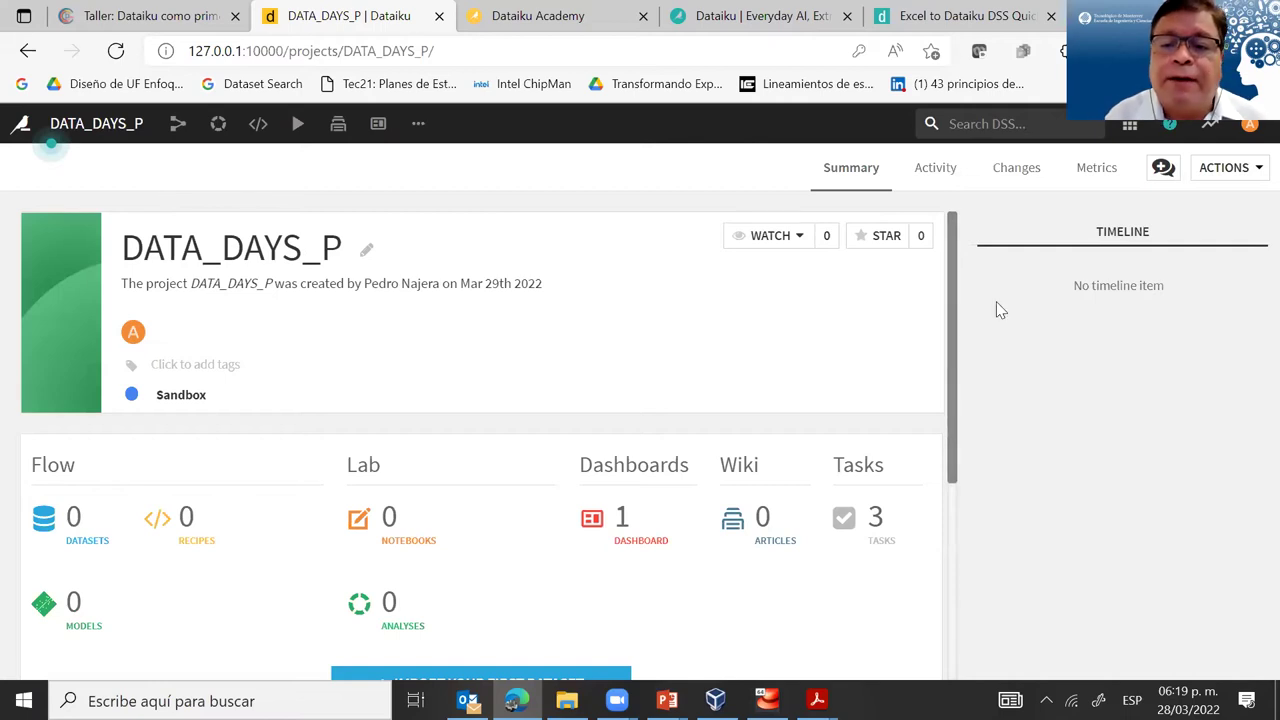
Step: Look over the new project's summary and its flow navigation options, and return to the home page
left_click_drag(952, 315, 948, 351)
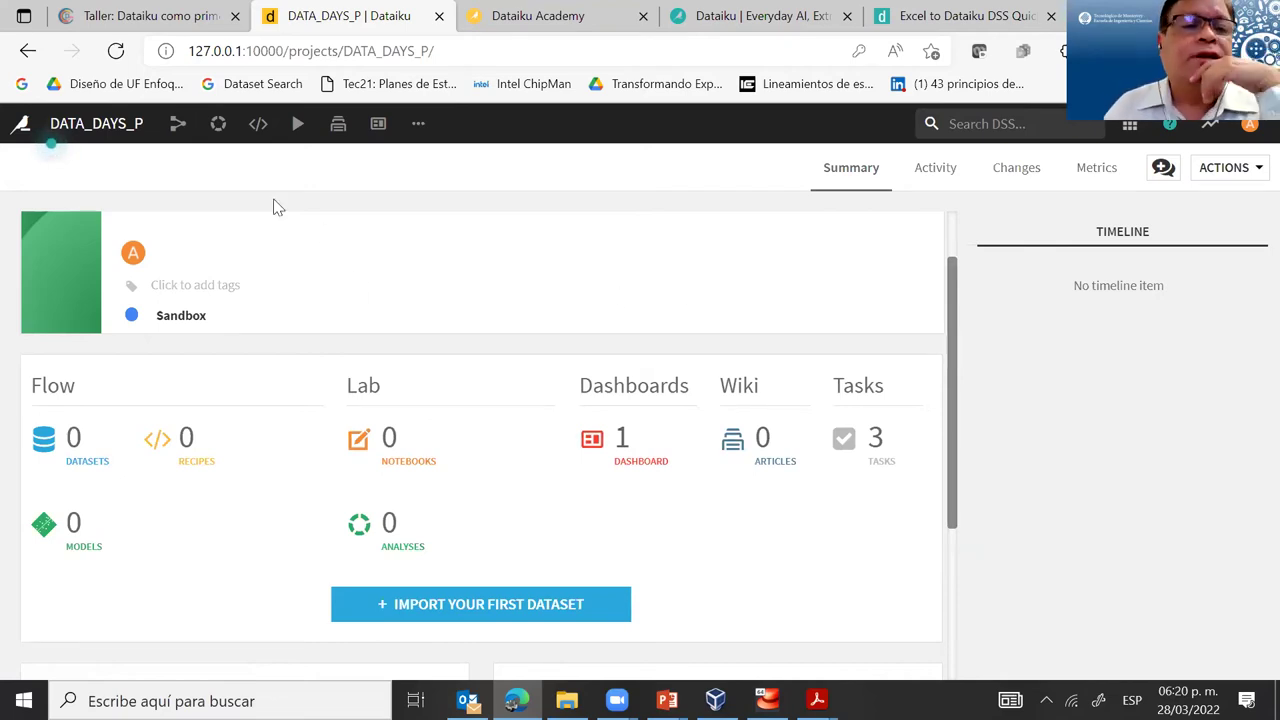
mouse_move(62, 143)
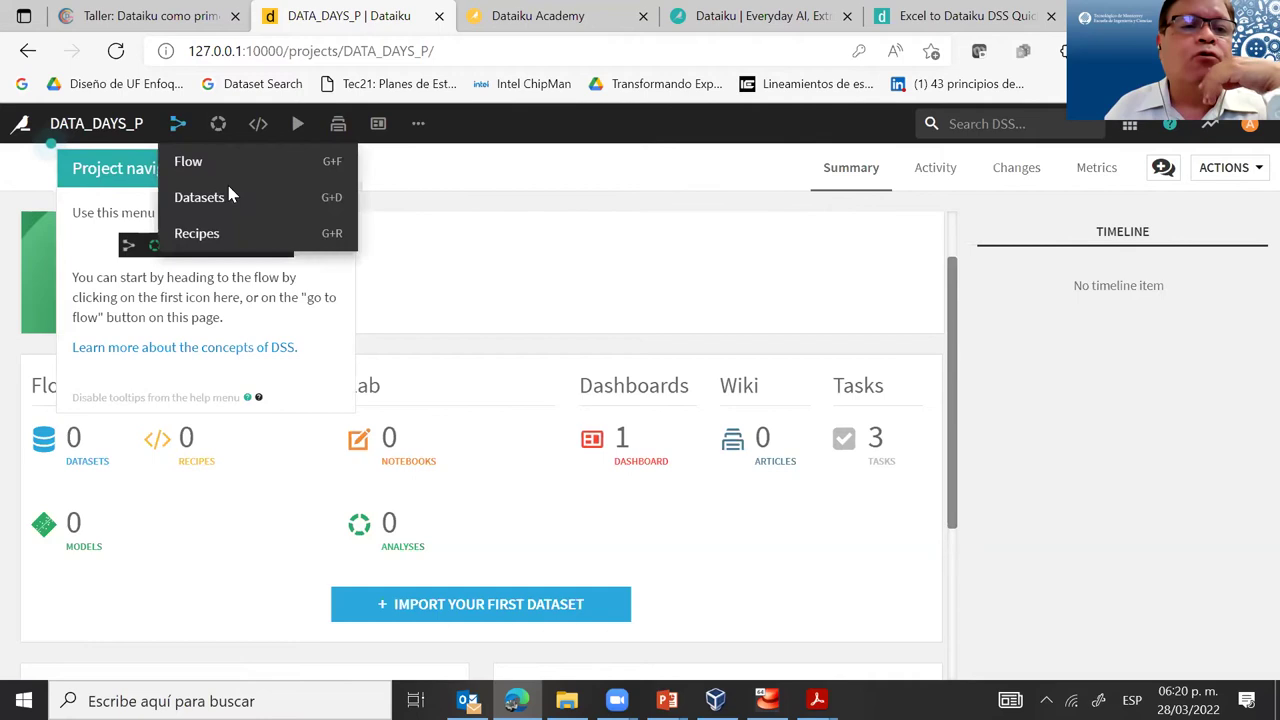
left_click(28, 51)
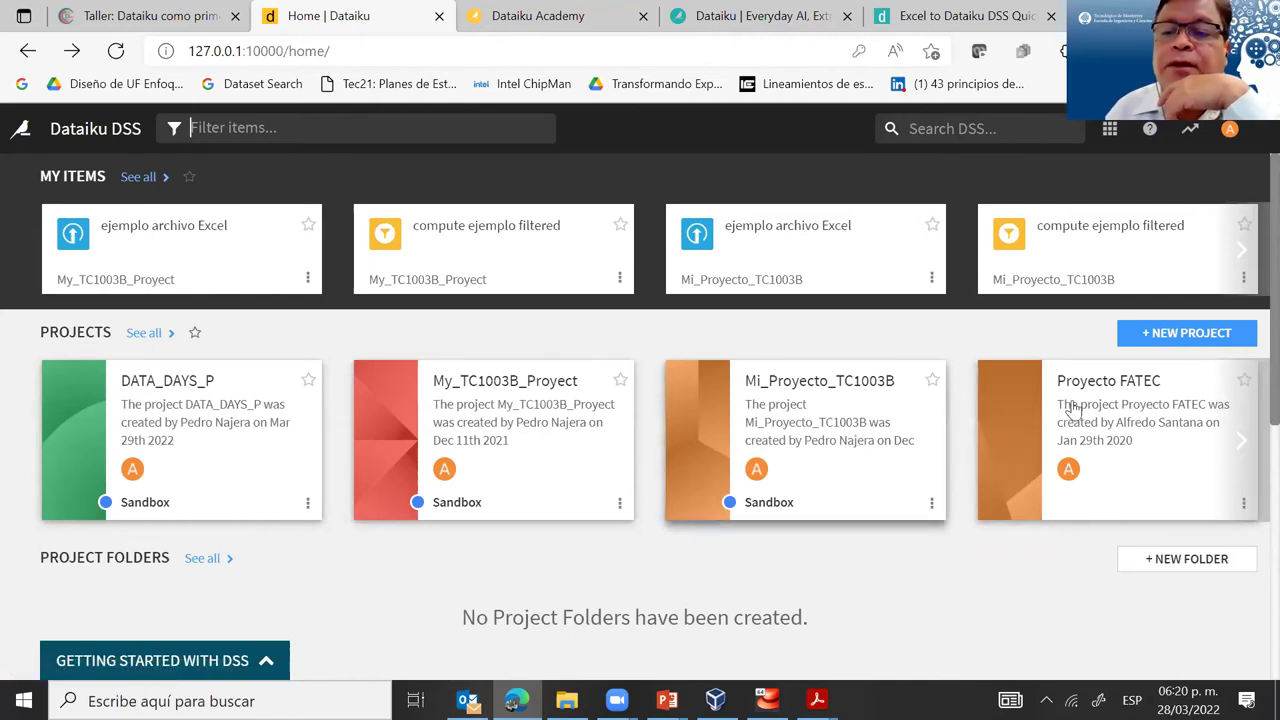
Step: Open the ejemplo_archivo_Excel dataset in the Mi_Proyecto_TC1003B project and examine its sample rows and columns
left_click(836, 428)
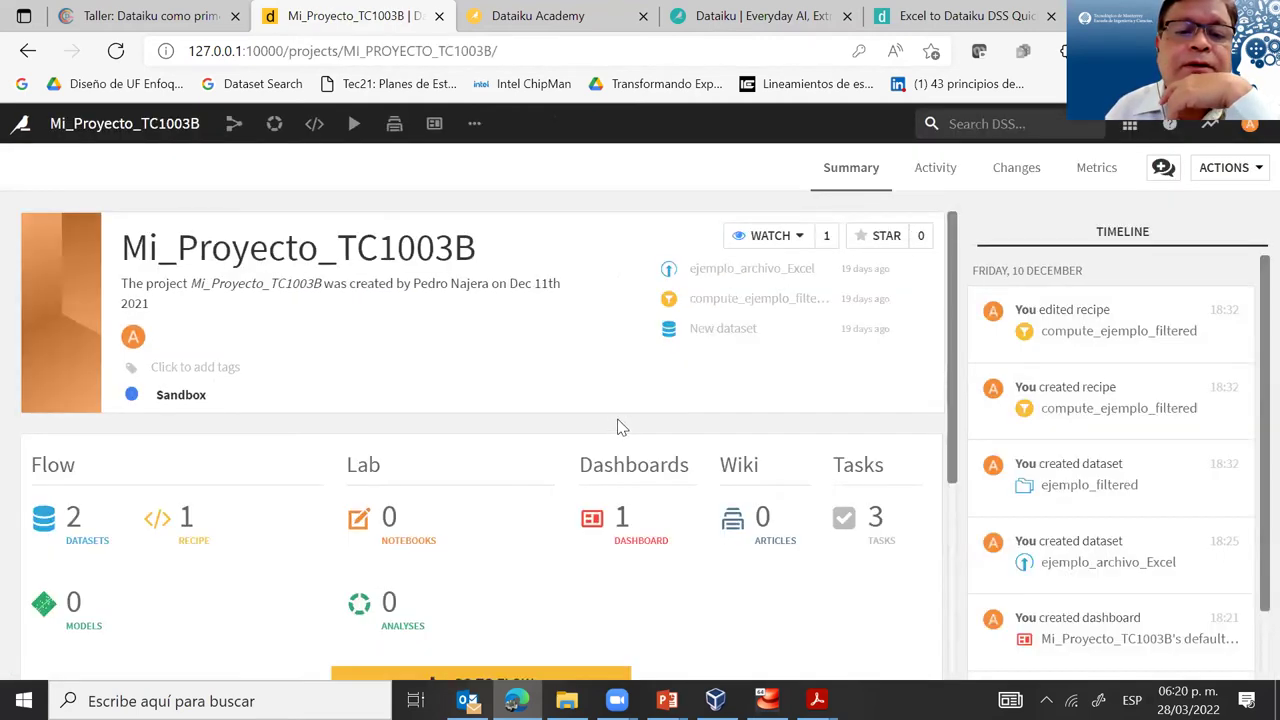
left_click(46, 520)
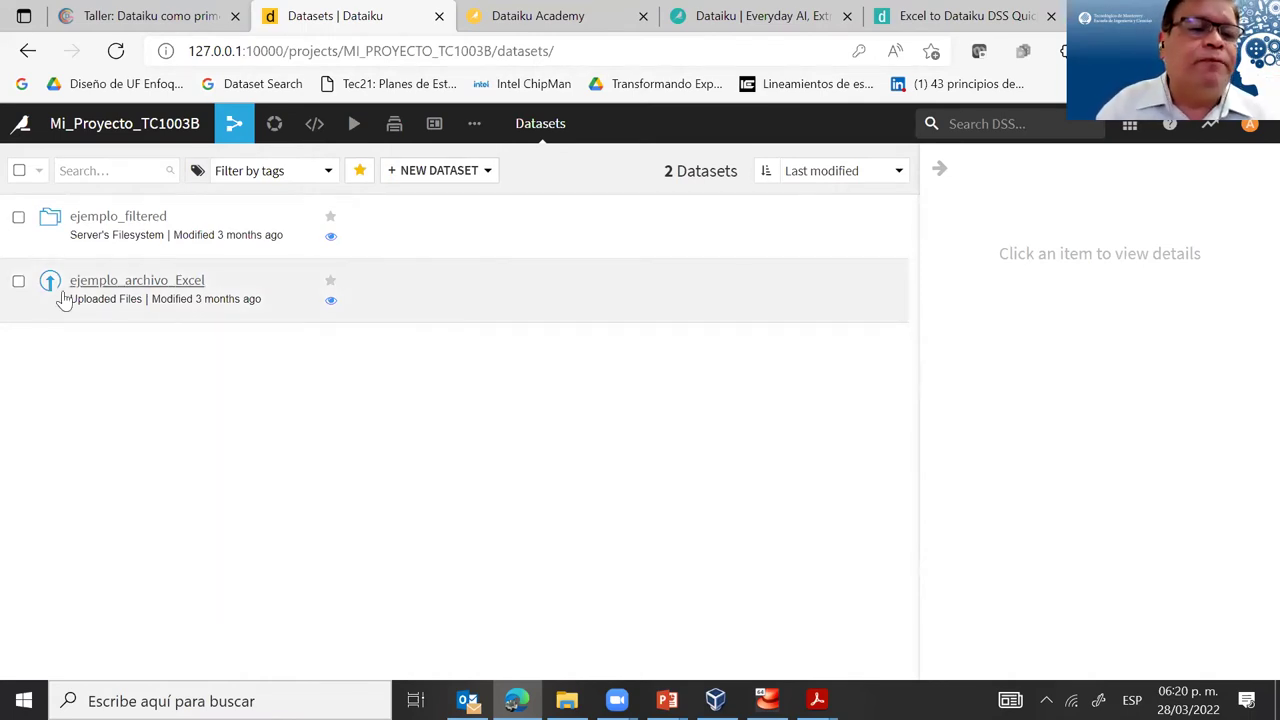
left_click(118, 286)
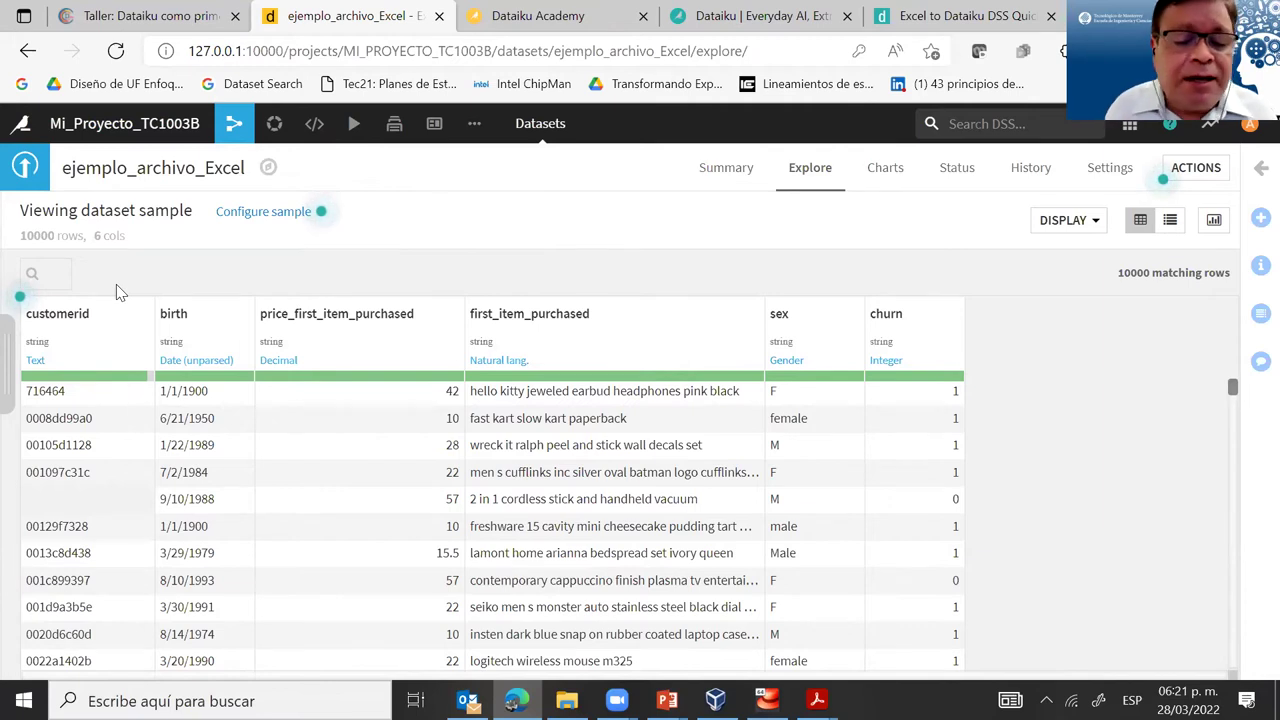
left_click(117, 472)
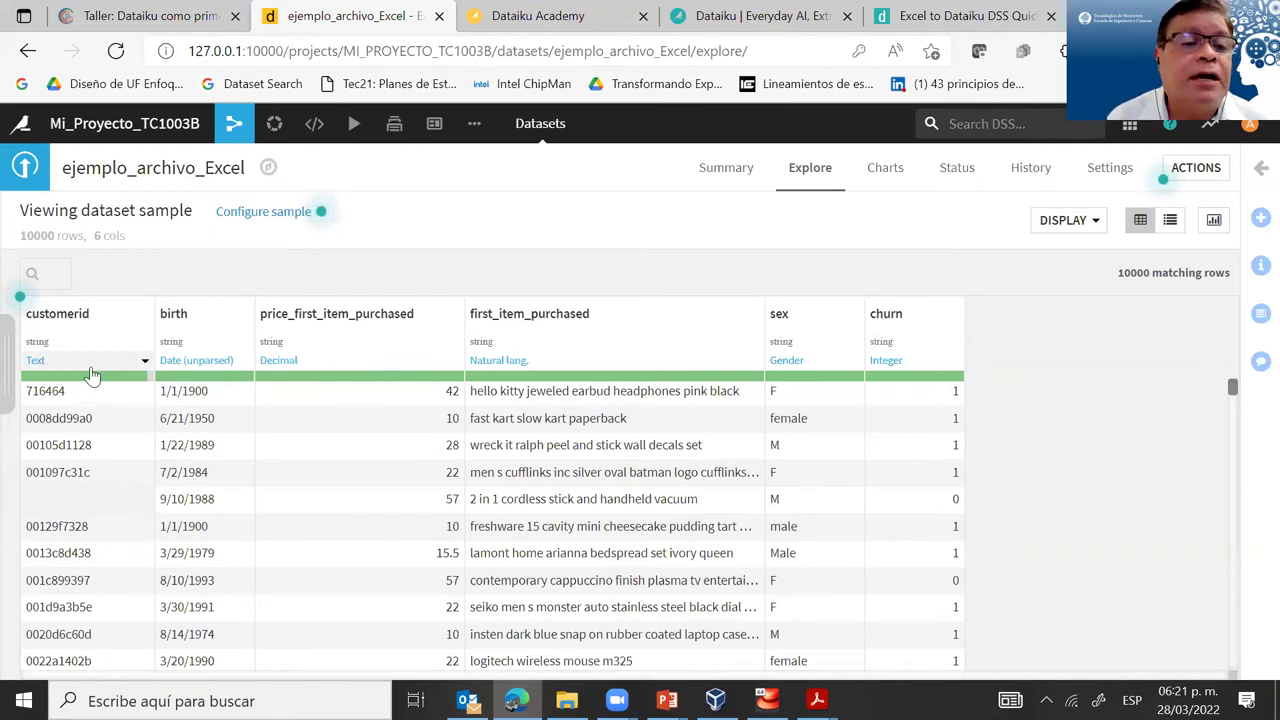
left_click(144, 364)
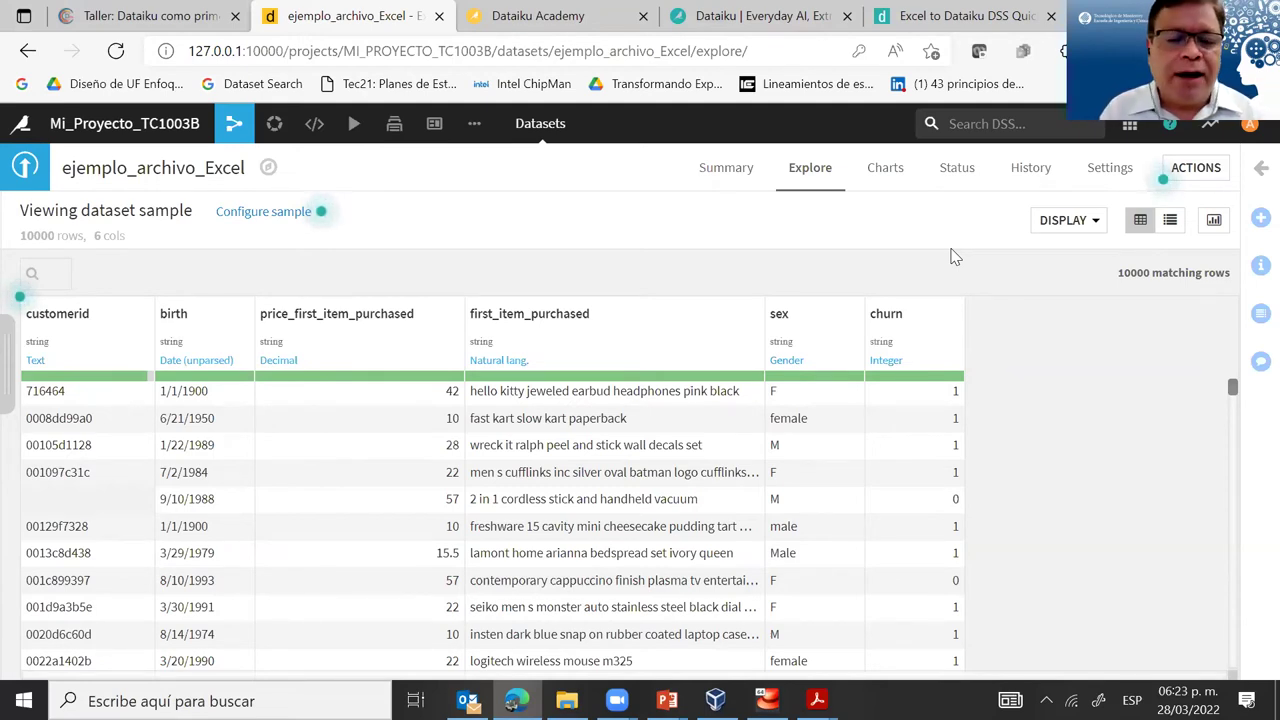
Step: View the project's flow, its list of datasets and its list of recipes
mouse_move(233, 123)
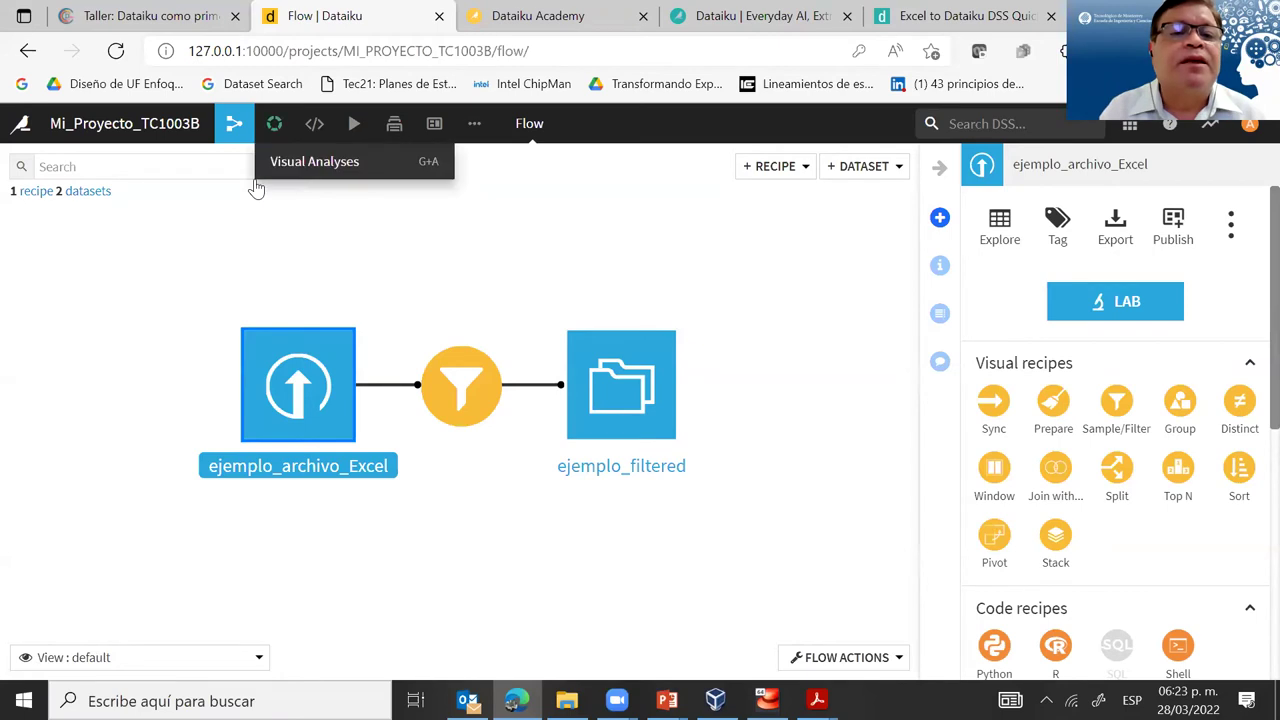
left_click(228, 199)
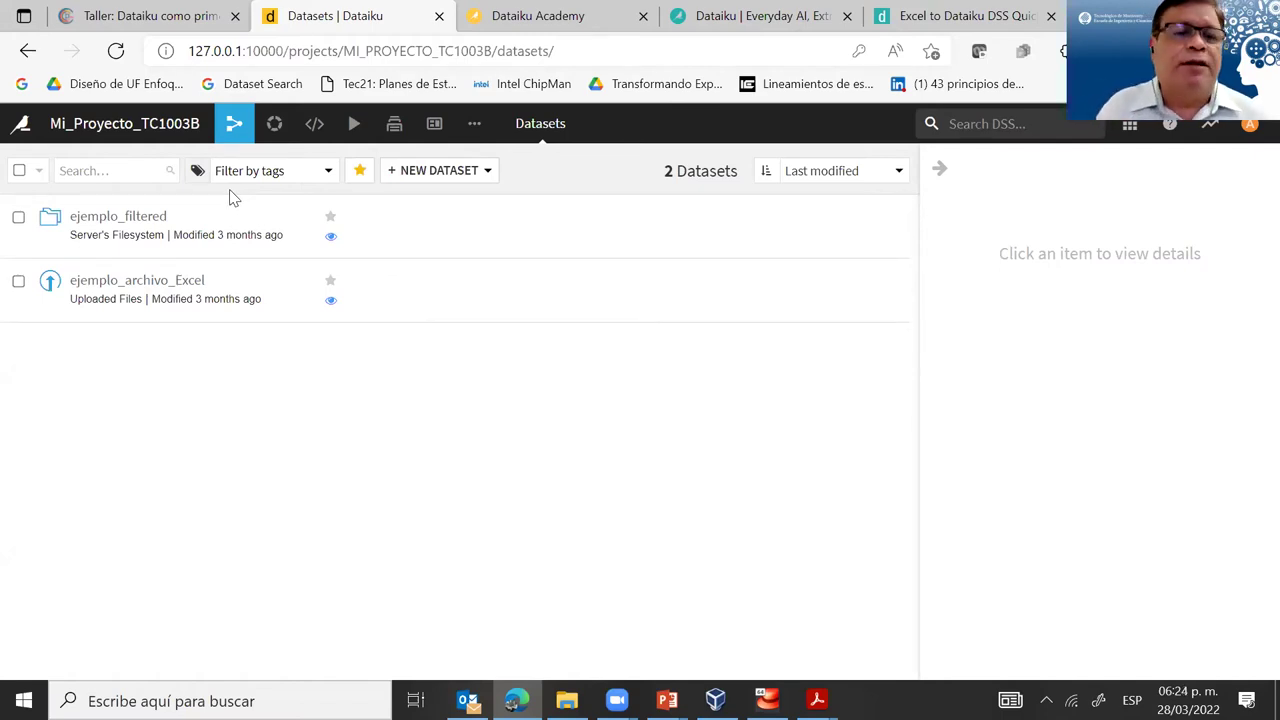
mouse_move(234, 123)
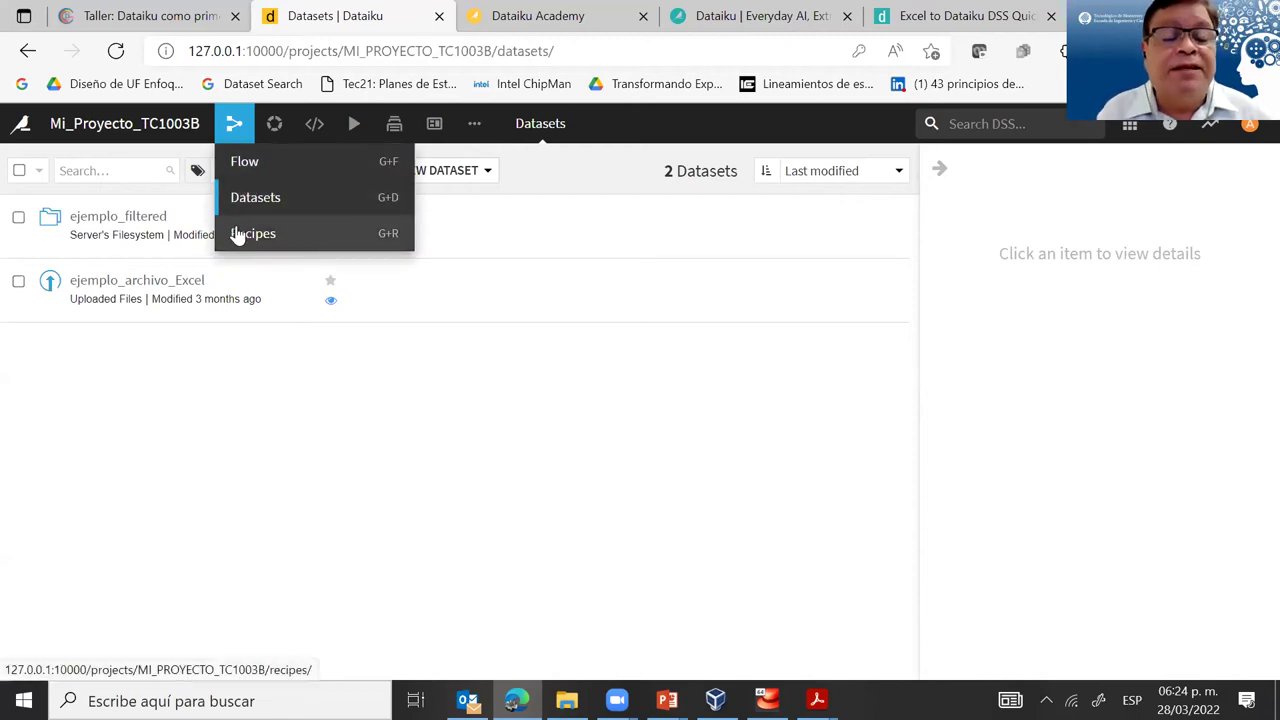
left_click(240, 233)
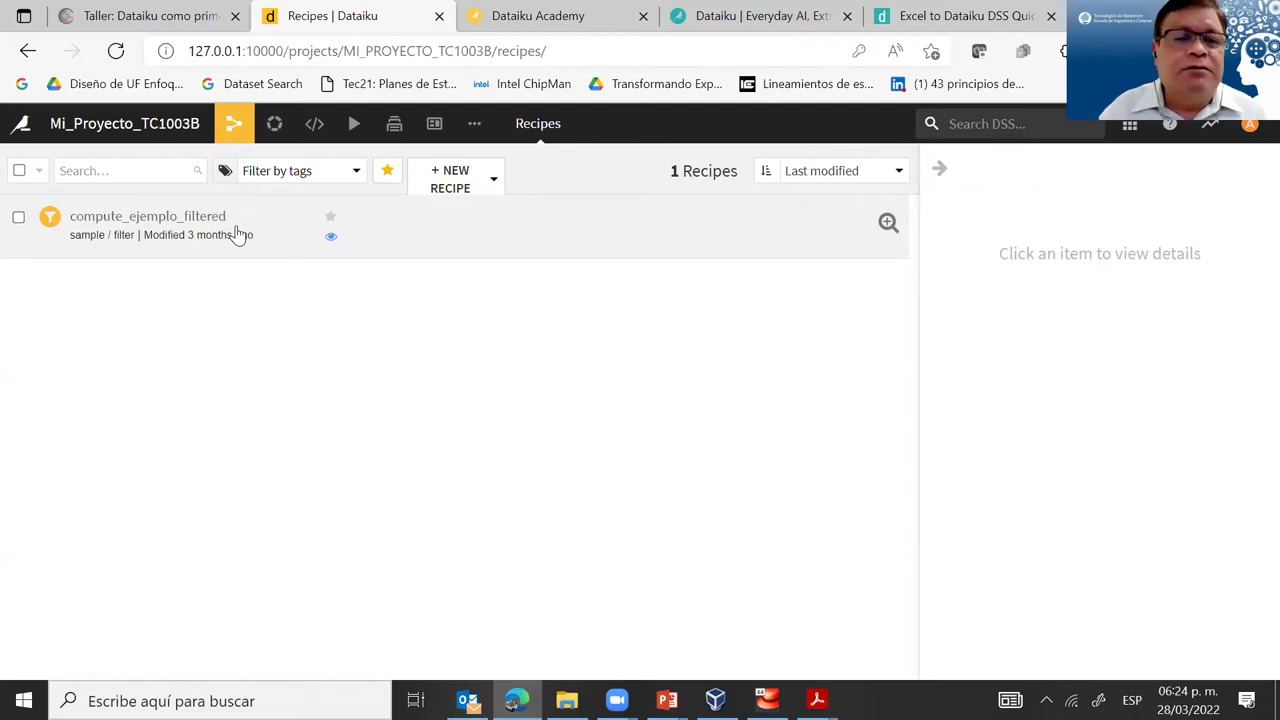
Step: Return to the project's flow and look over the visual, code, and Hadoop & Spark recipe categories available
mouse_move(234, 123)
left_click(248, 160)
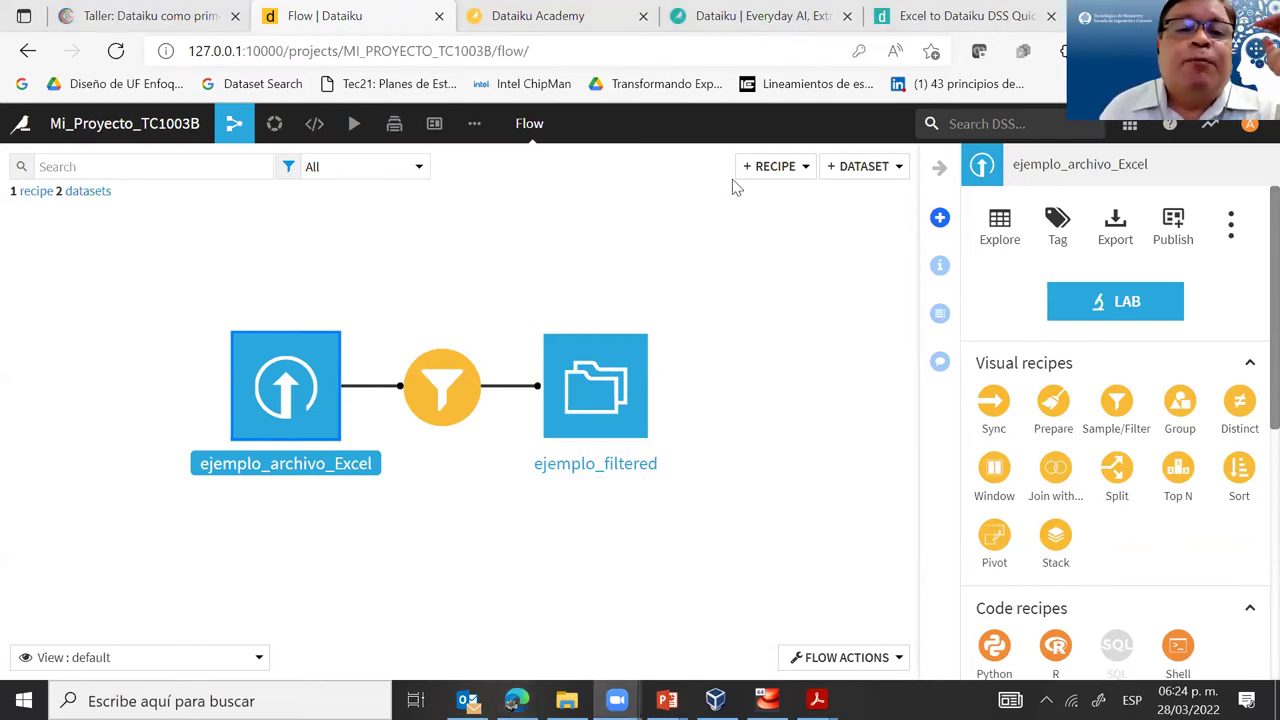
left_click(805, 167)
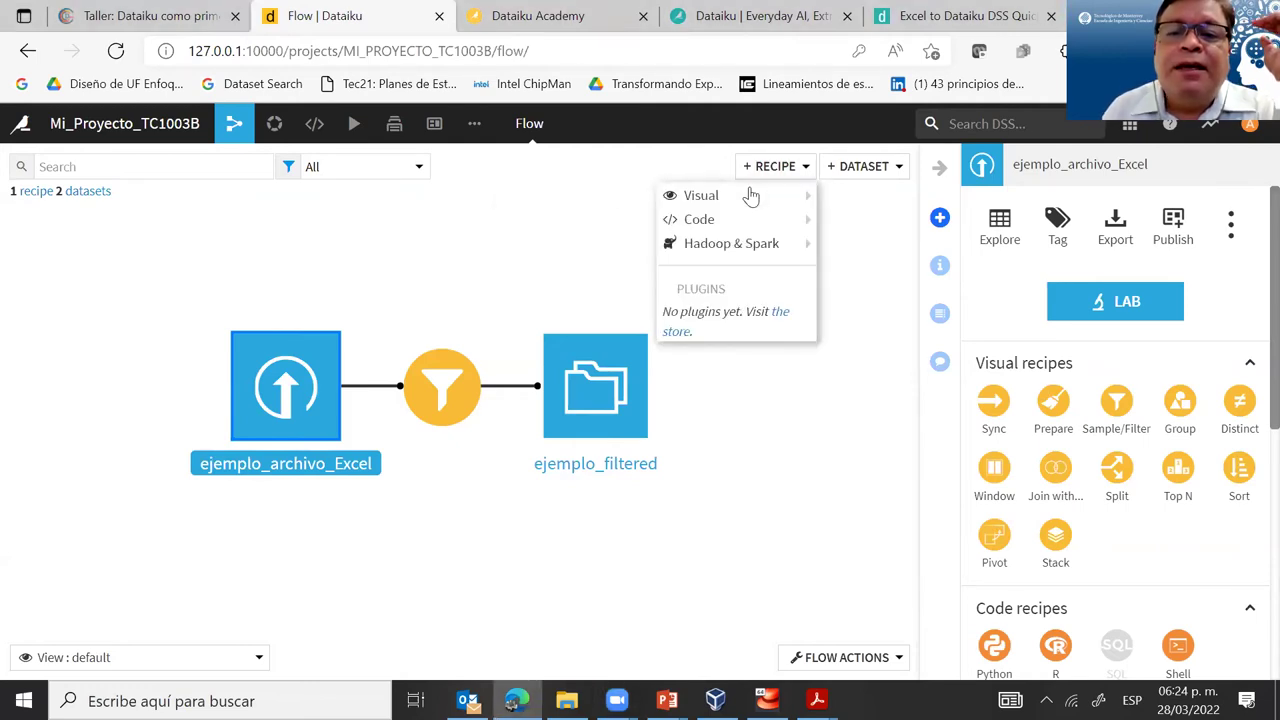
mouse_move(737, 195)
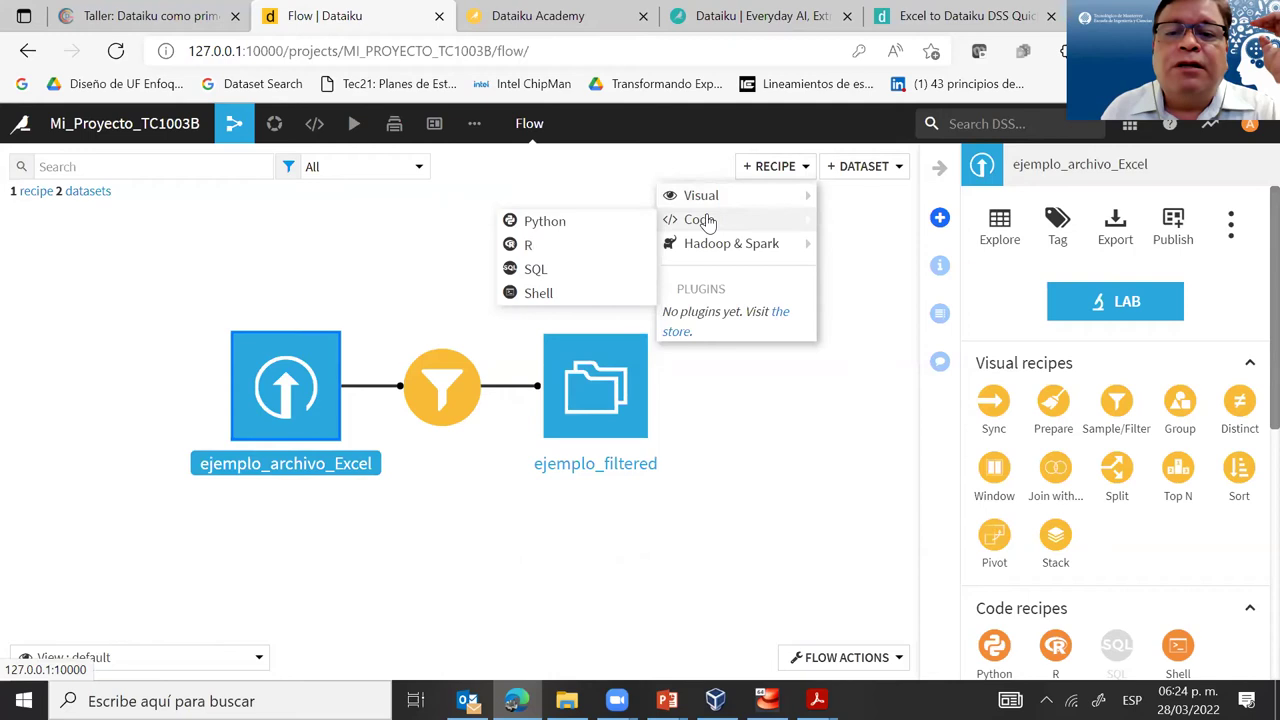
mouse_move(706, 248)
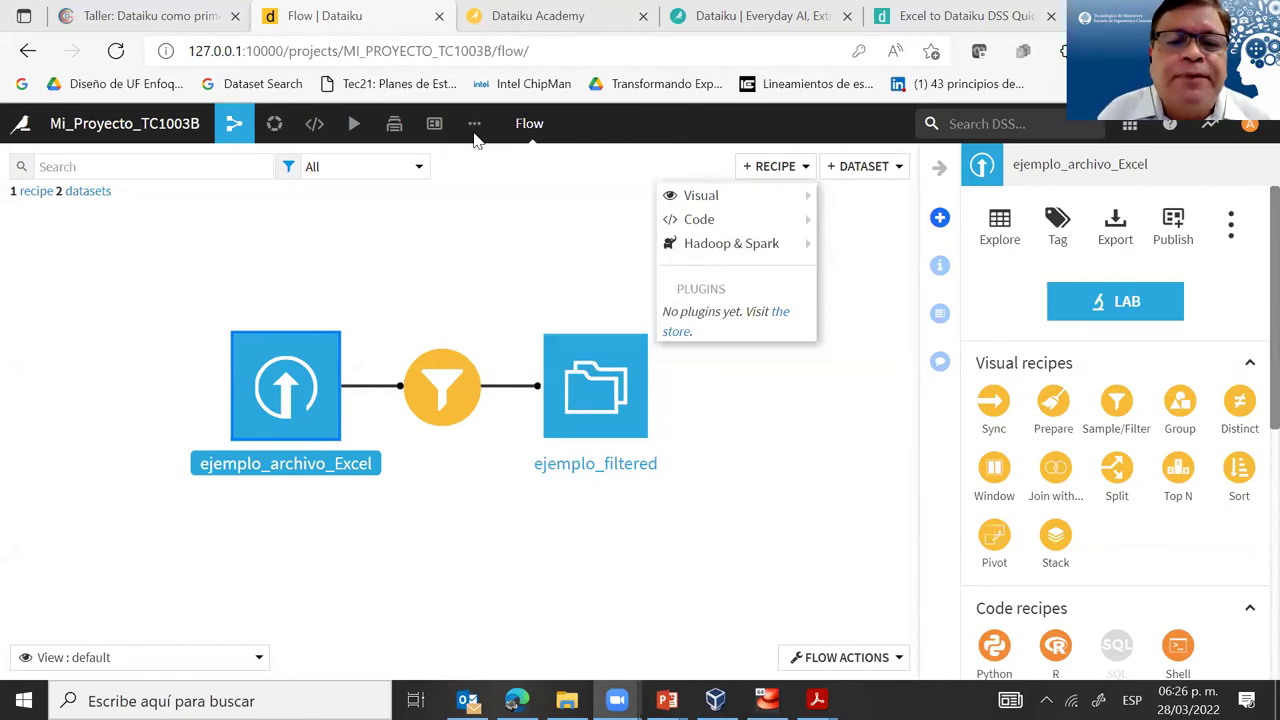
left_click(875, 303)
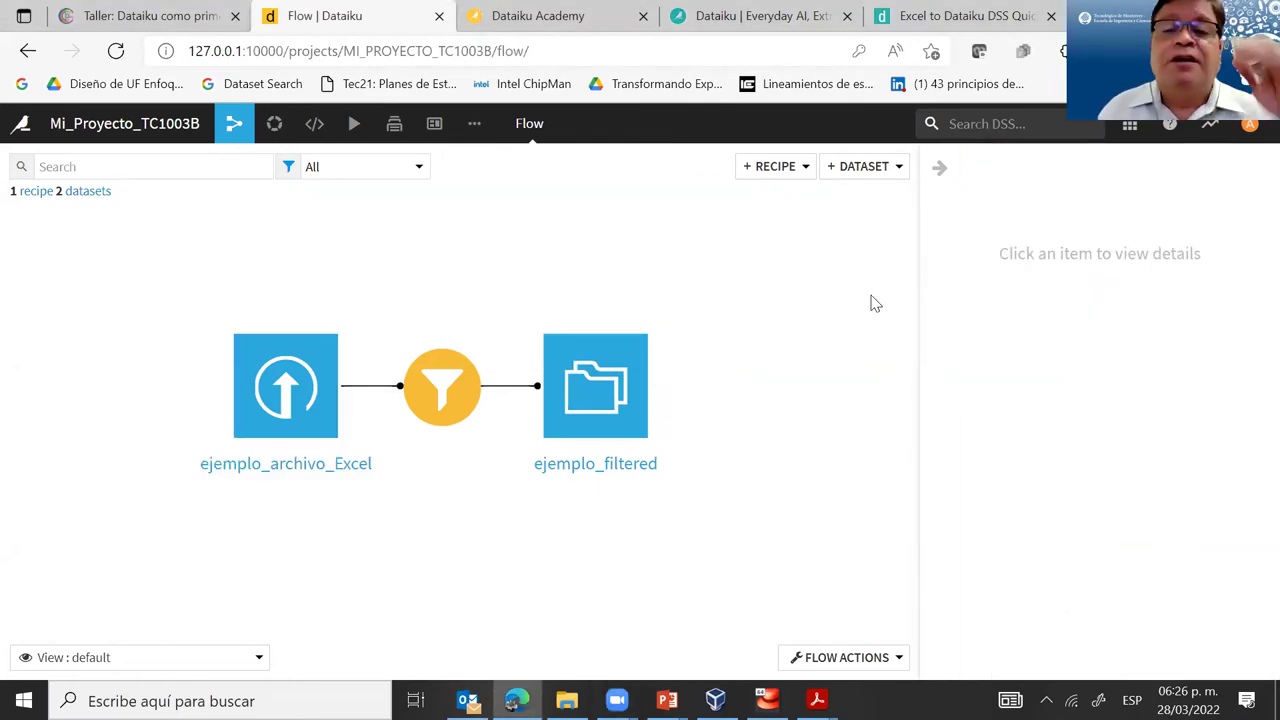
Step: Inspect the available actions for the ejemplo_archivo_Excel dataset and its filter recipe in the flow, and clear the selection
left_click(295, 433)
left_click(424, 416)
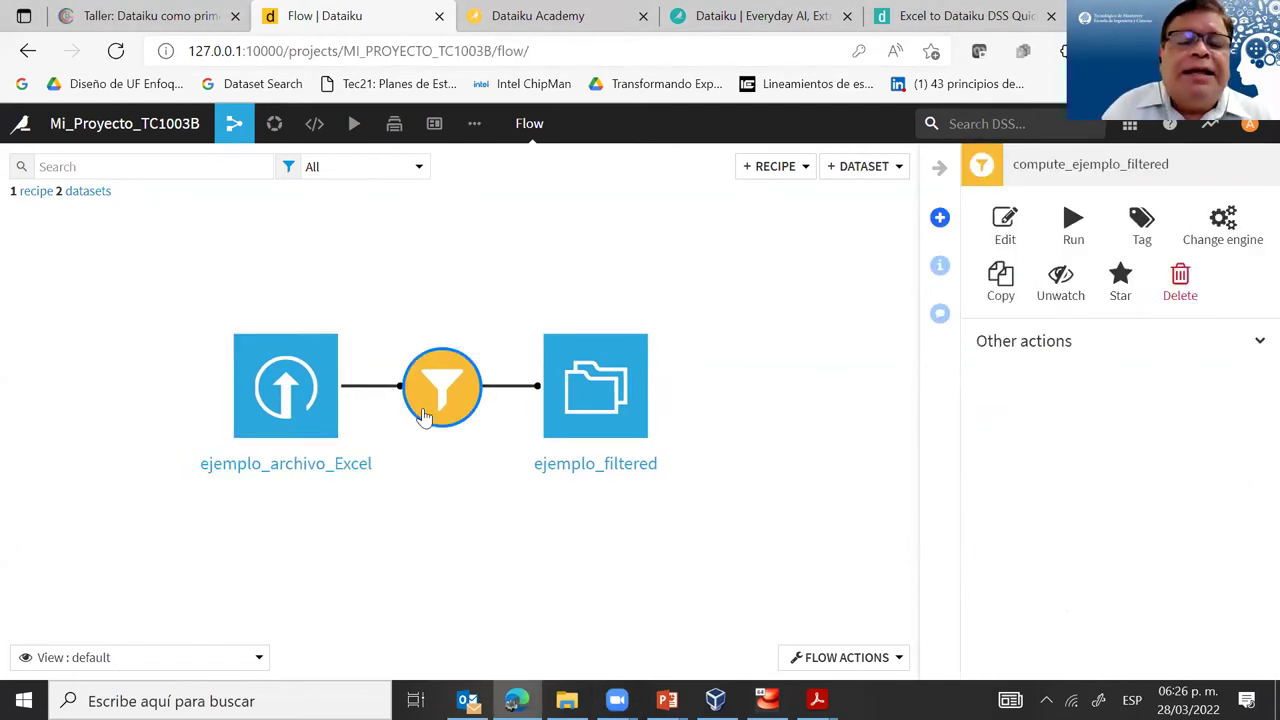
left_click(766, 252)
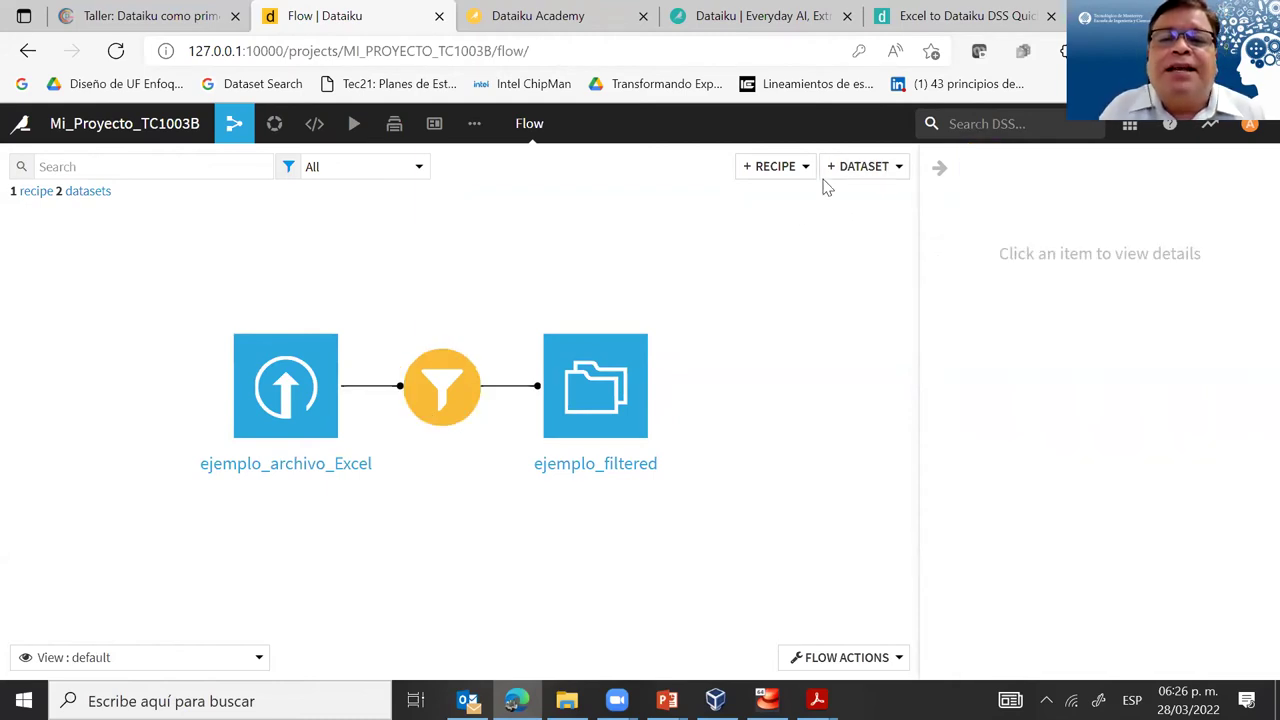
Step: Start a new visual Sample / Filter recipe with ejemplo_archivo_Excel as its input dataset
left_click(752, 168)
mouse_move(703, 197)
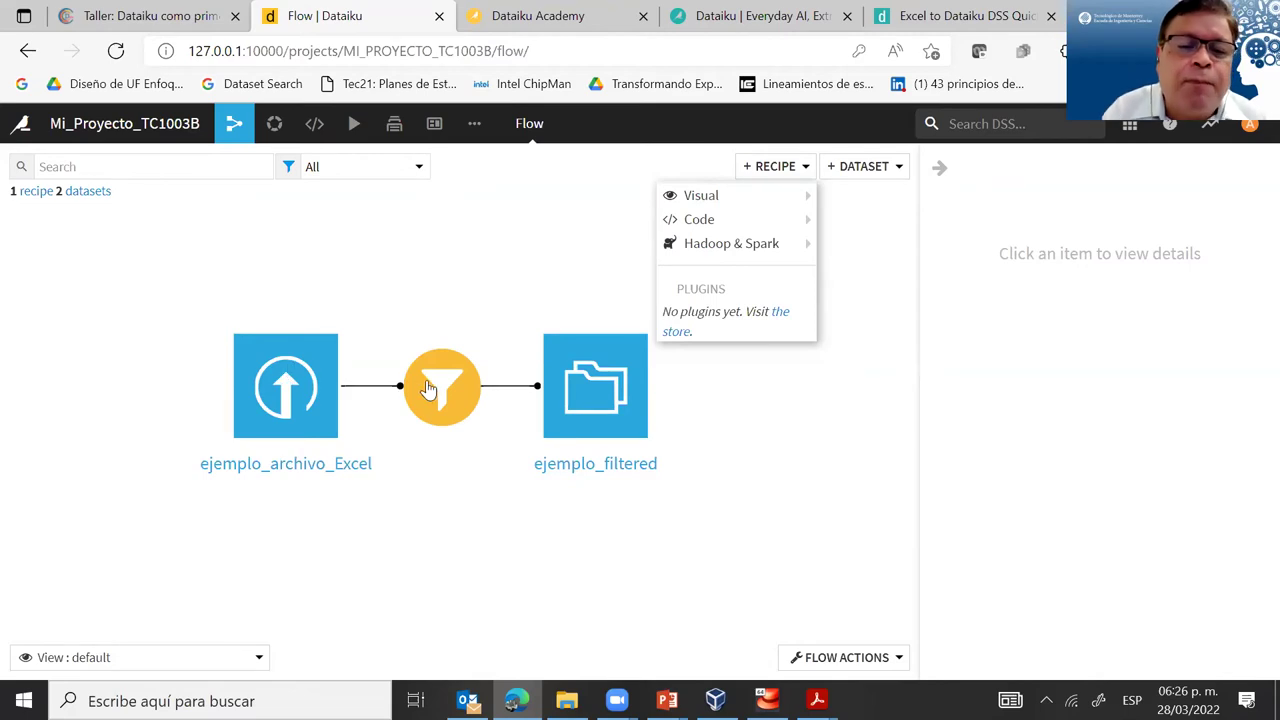
mouse_move(428, 388)
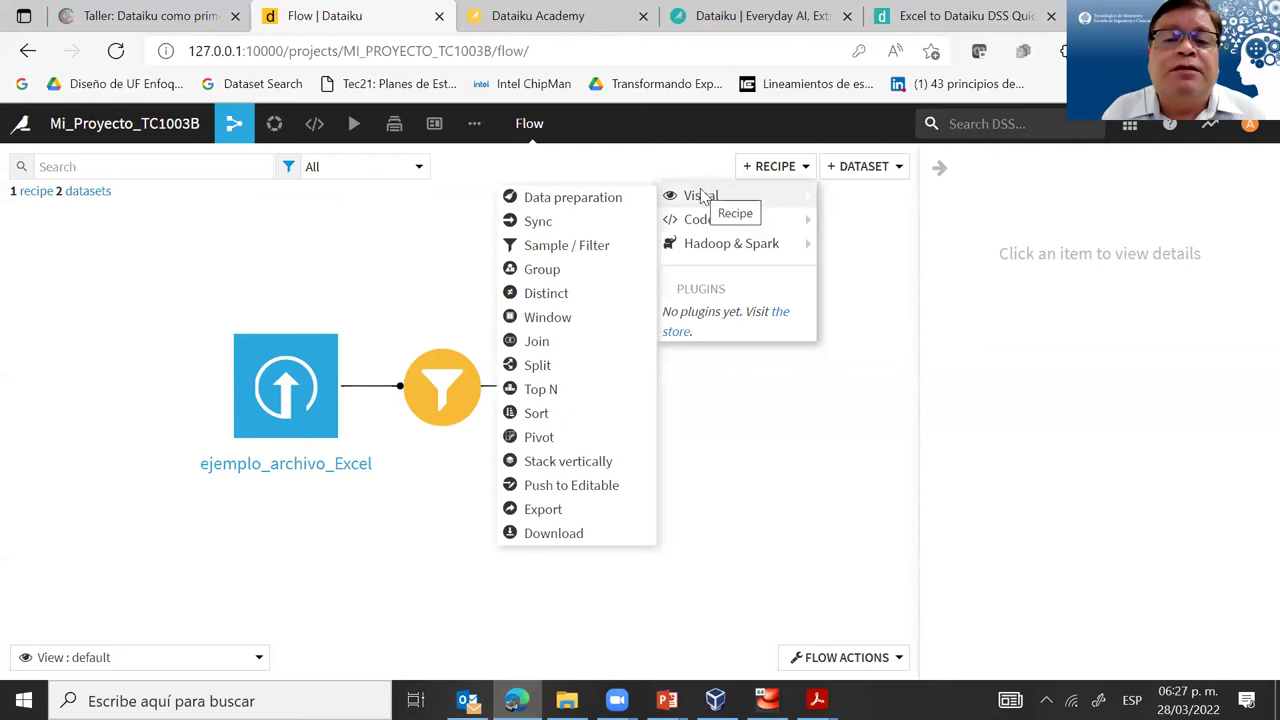
left_click(553, 247)
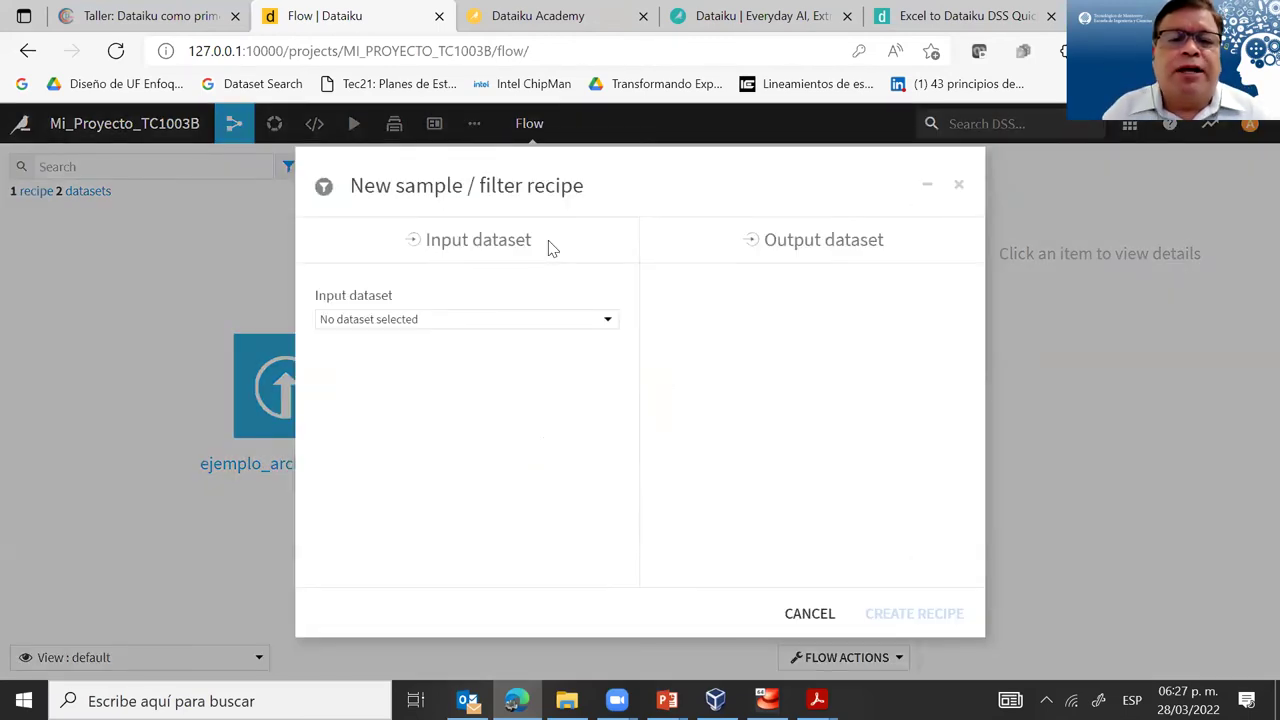
left_click(463, 322)
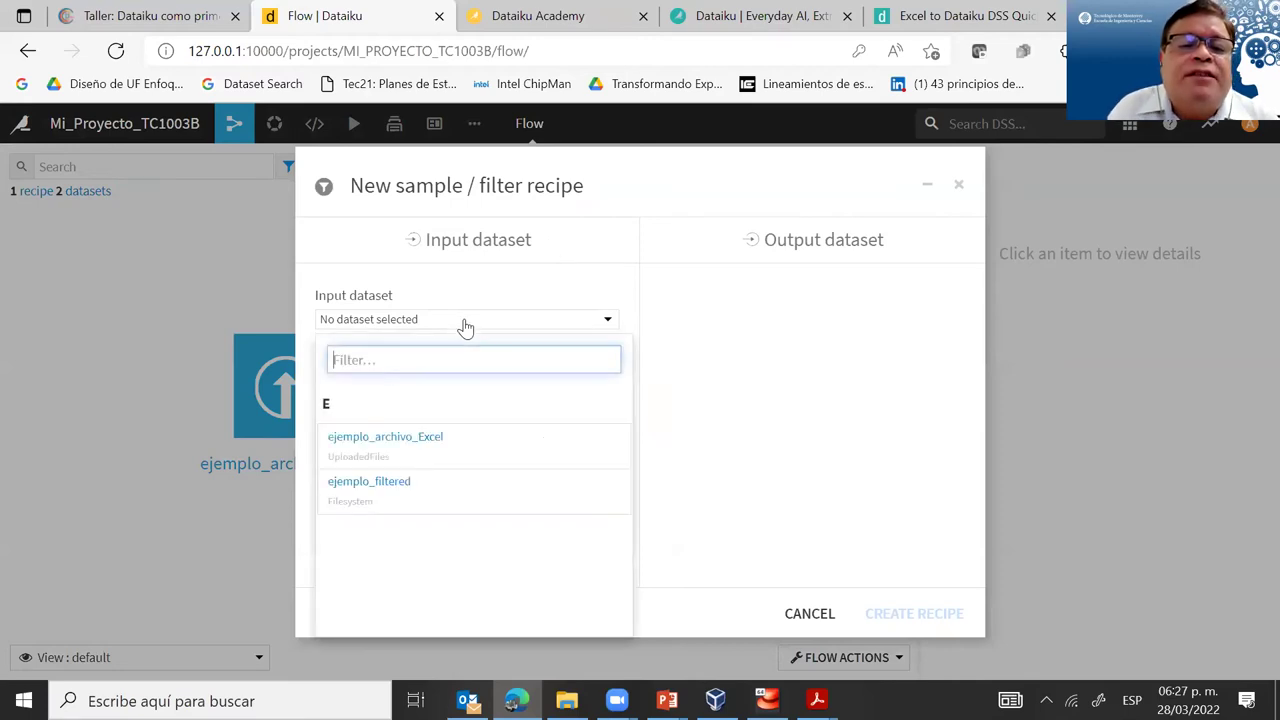
left_click(366, 445)
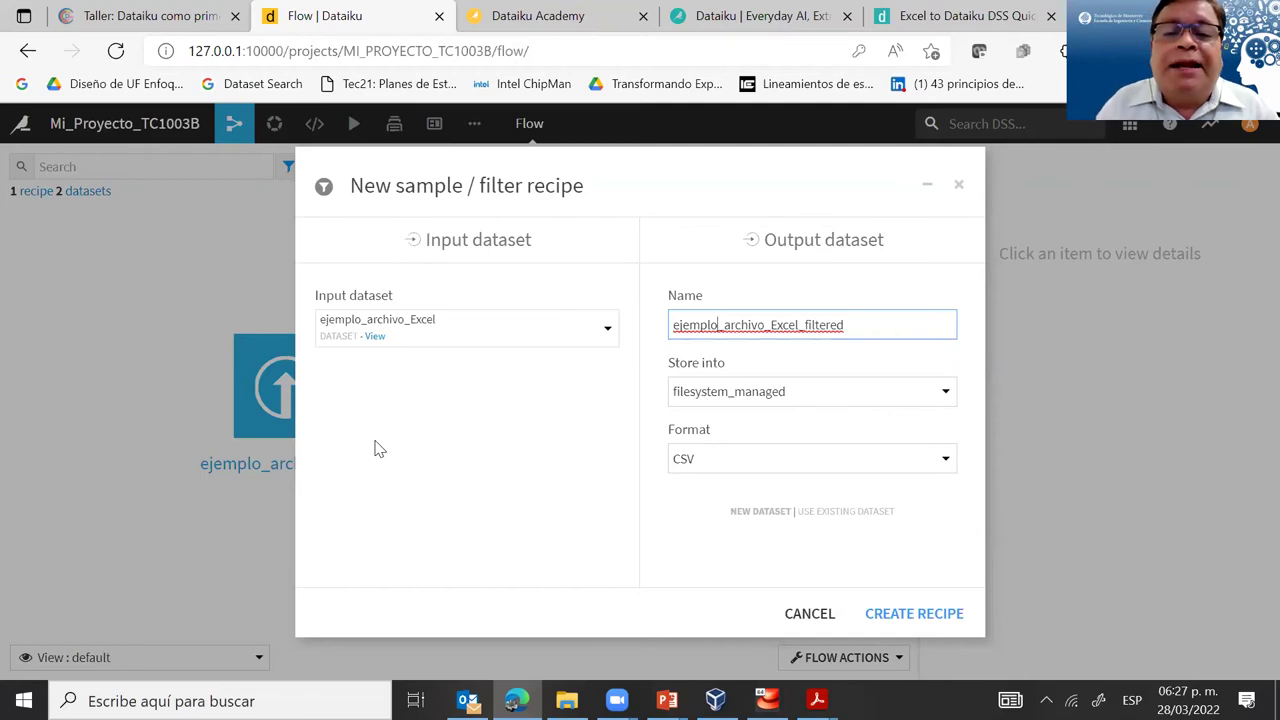
Step: Name the output dataset ejemplo_filtered_2 and create the recipe
key("shift+Right")
key("shift+Right")
key("shift+Right")
key("shift+Right")
key("shift+Right")
key("shift+Right")
key("shift+Right")
key("shift+Right")
key("shift+Right")
key("shift+Right")
key("shift+Right")
key("shift+Right")
key("shift+Right")
key("shift+Right")
key("BackSpace")
key("Right")
key("Right")
key("Right")
key("Right")
key("Right")
key("Right")
key("Right")
key("Right")
type("_2")
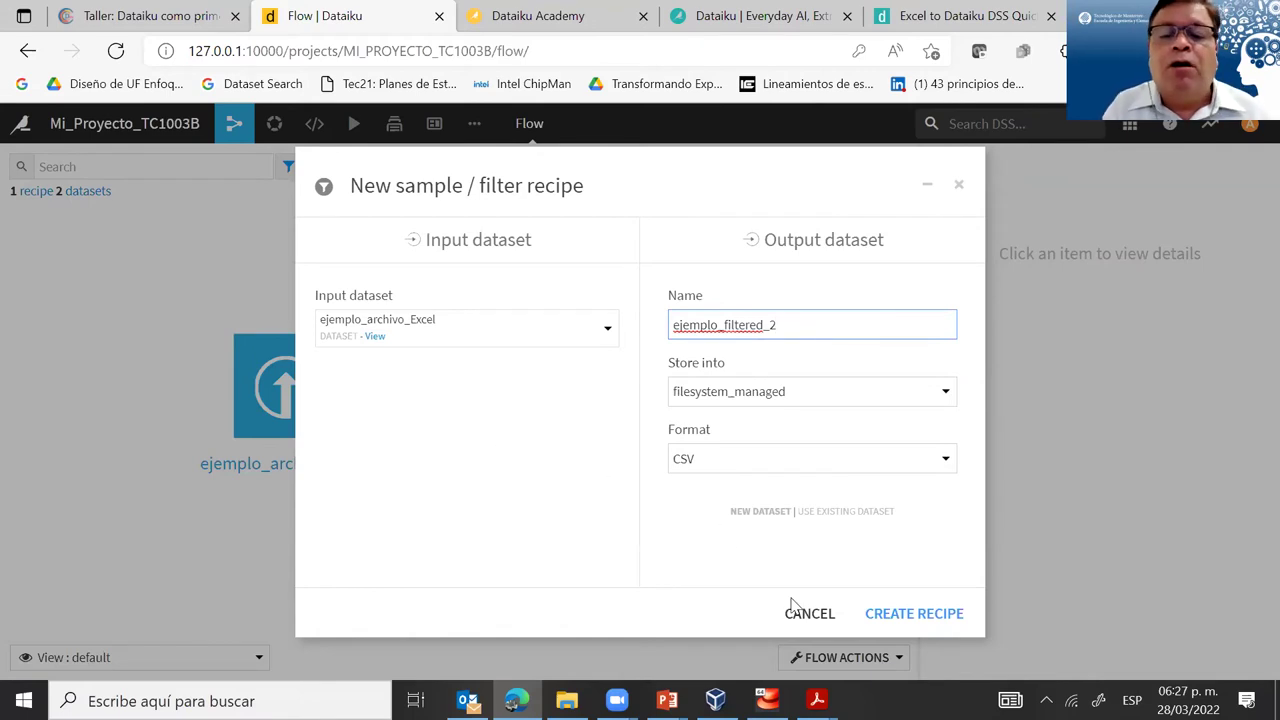
left_click(902, 625)
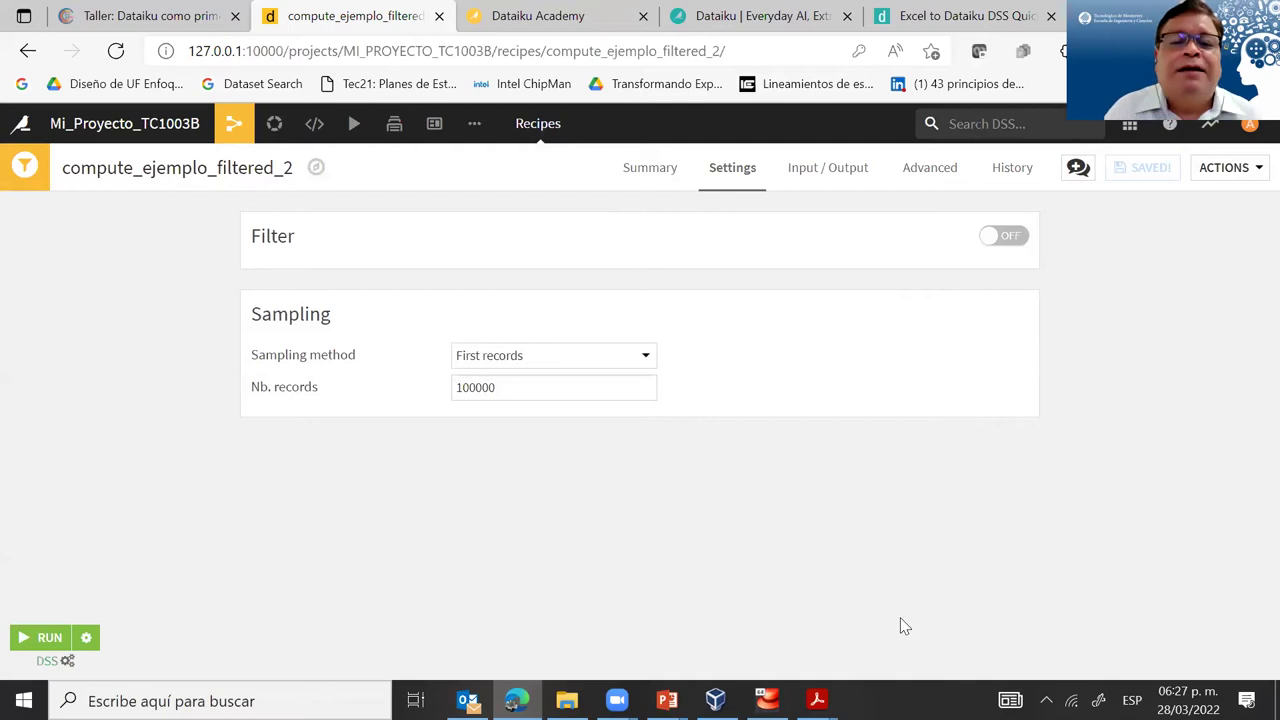
Step: Review the sampling methods, set sampling to Random (approx. ratio) with 5 % to use, and run the recipe
left_click(645, 360)
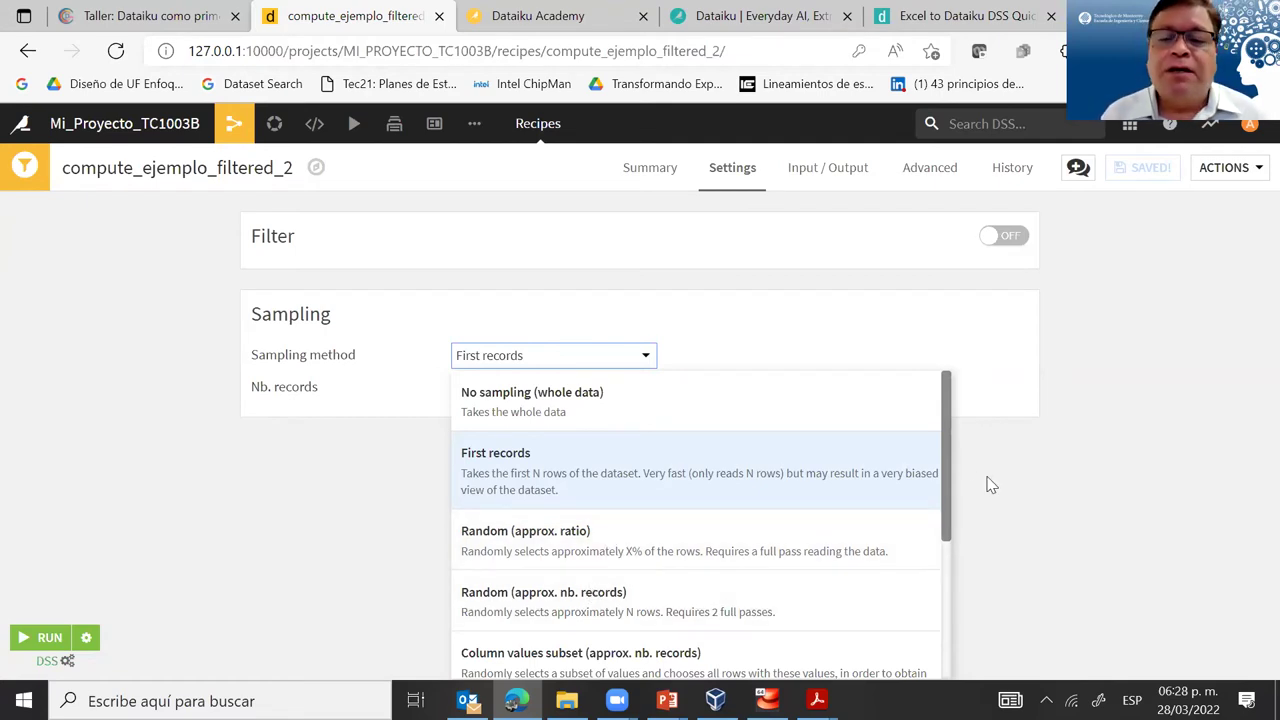
left_click_drag(950, 455, 897, 561)
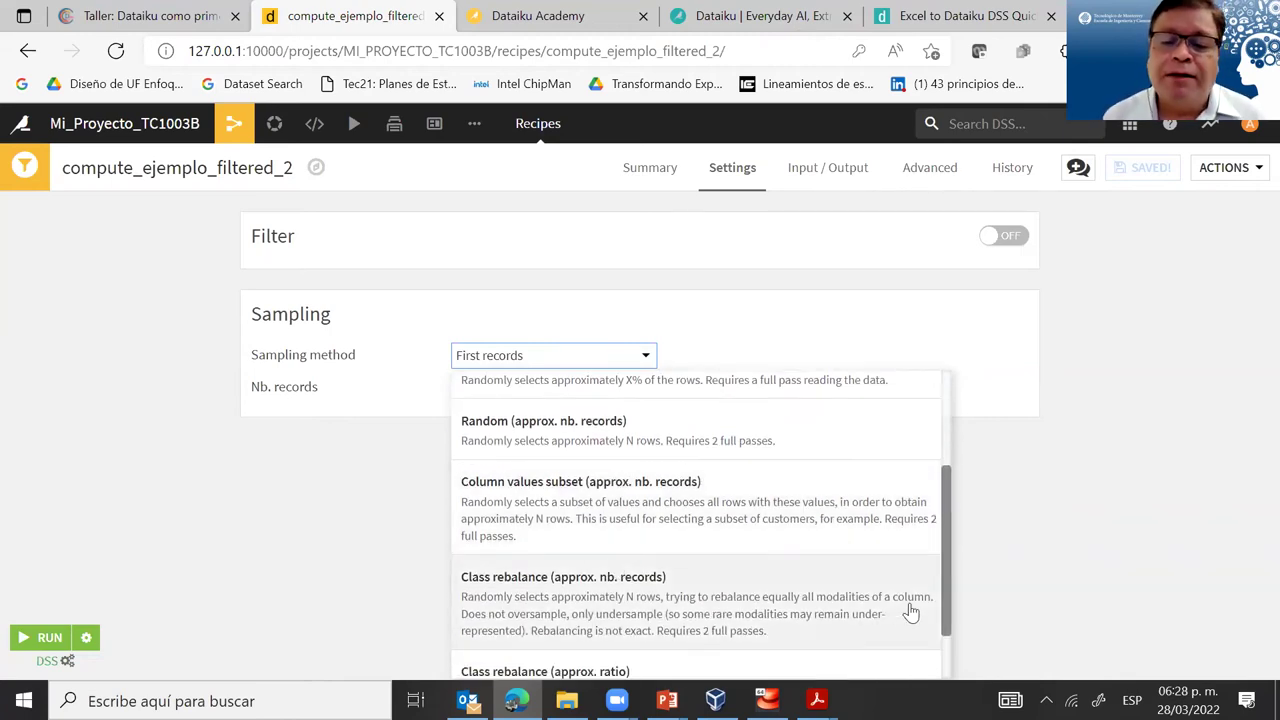
left_click_drag(951, 594, 947, 668)
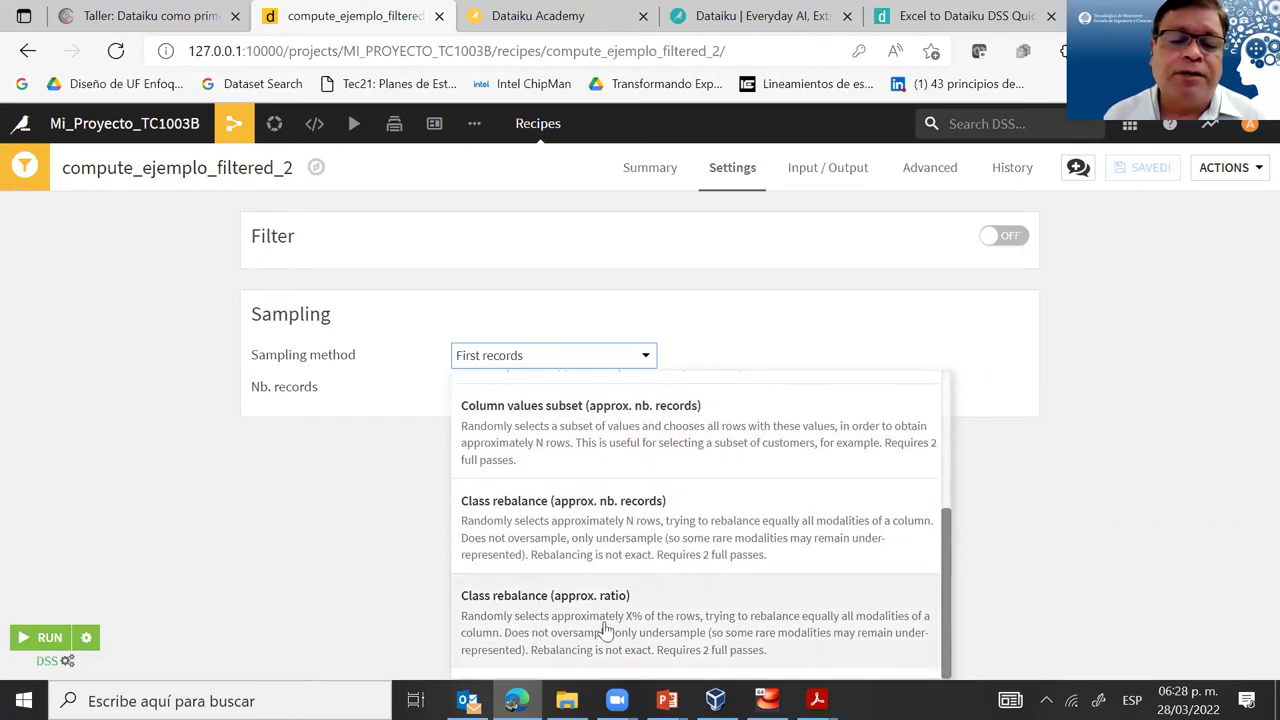
left_click_drag(950, 537, 934, 394)
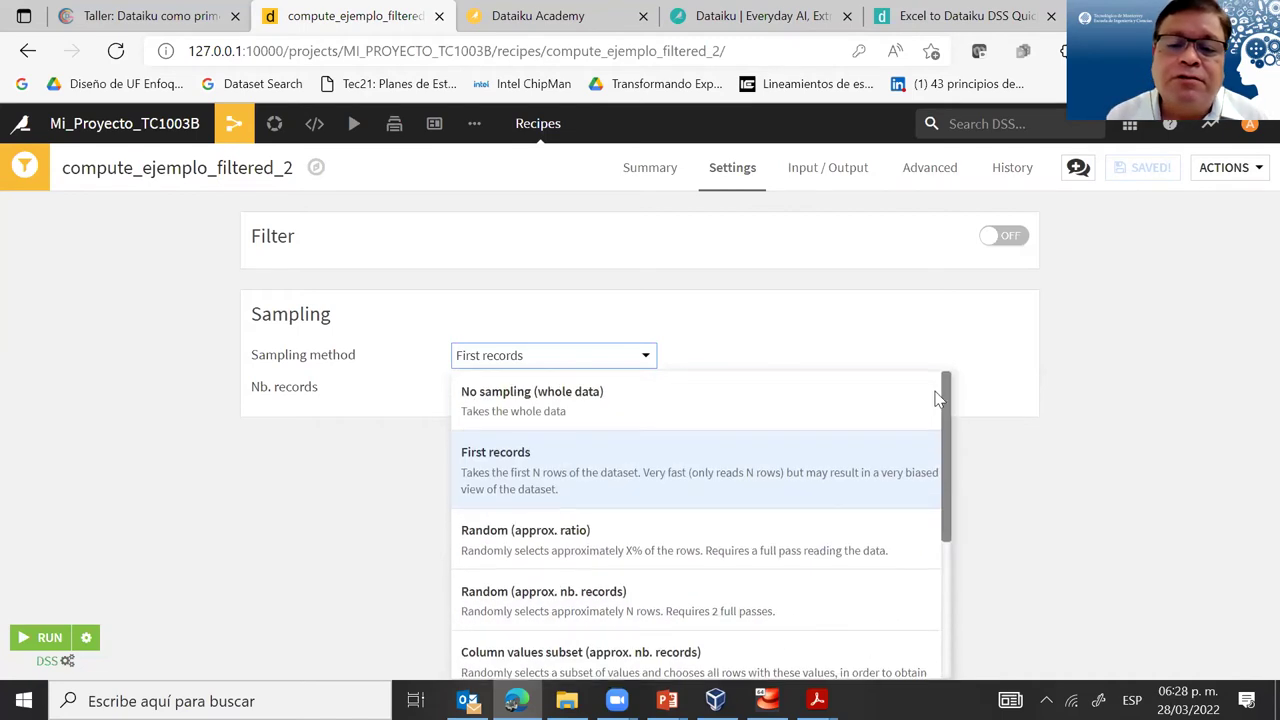
left_click(561, 541)
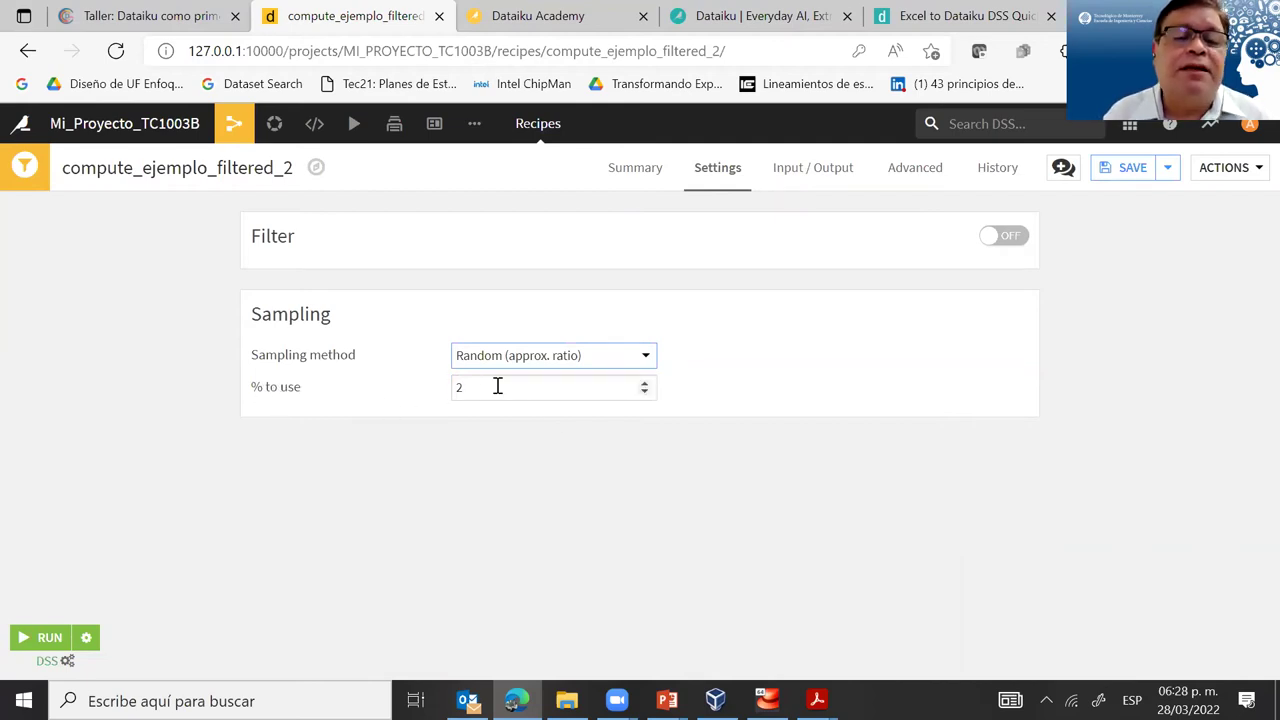
left_click_drag(497, 386, 449, 400)
type("5")
left_click(583, 474)
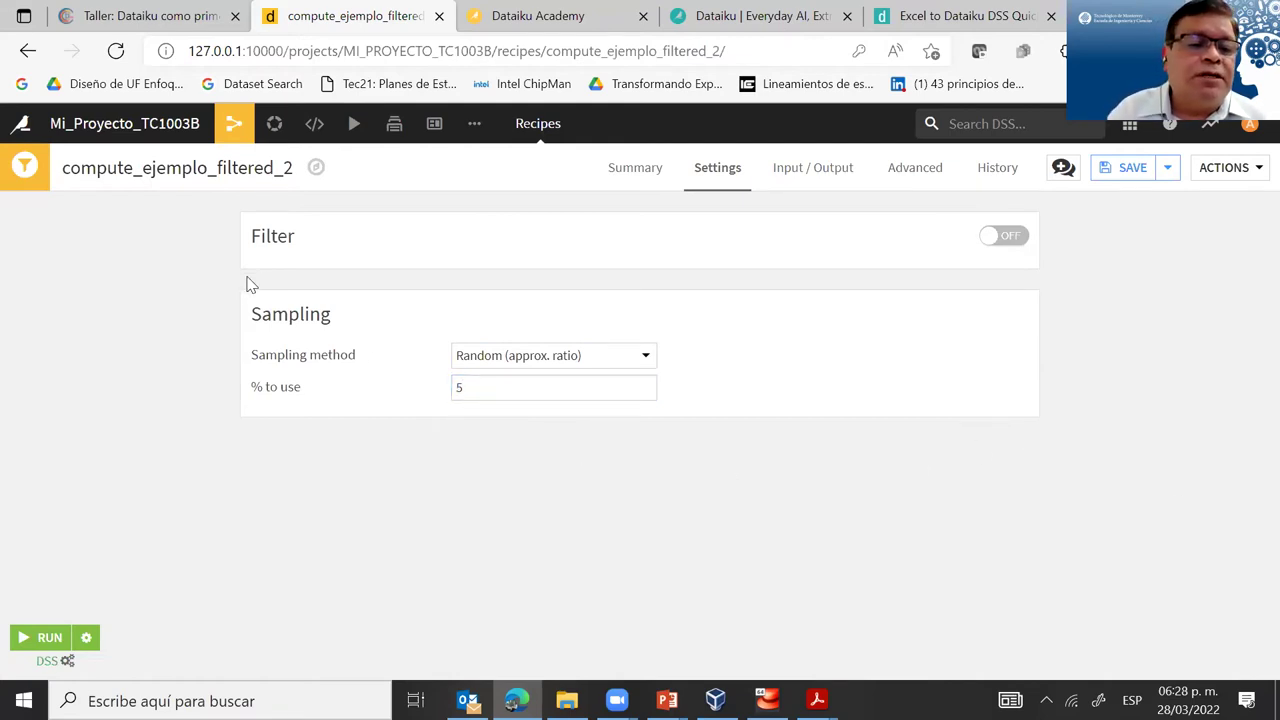
left_click(40, 637)
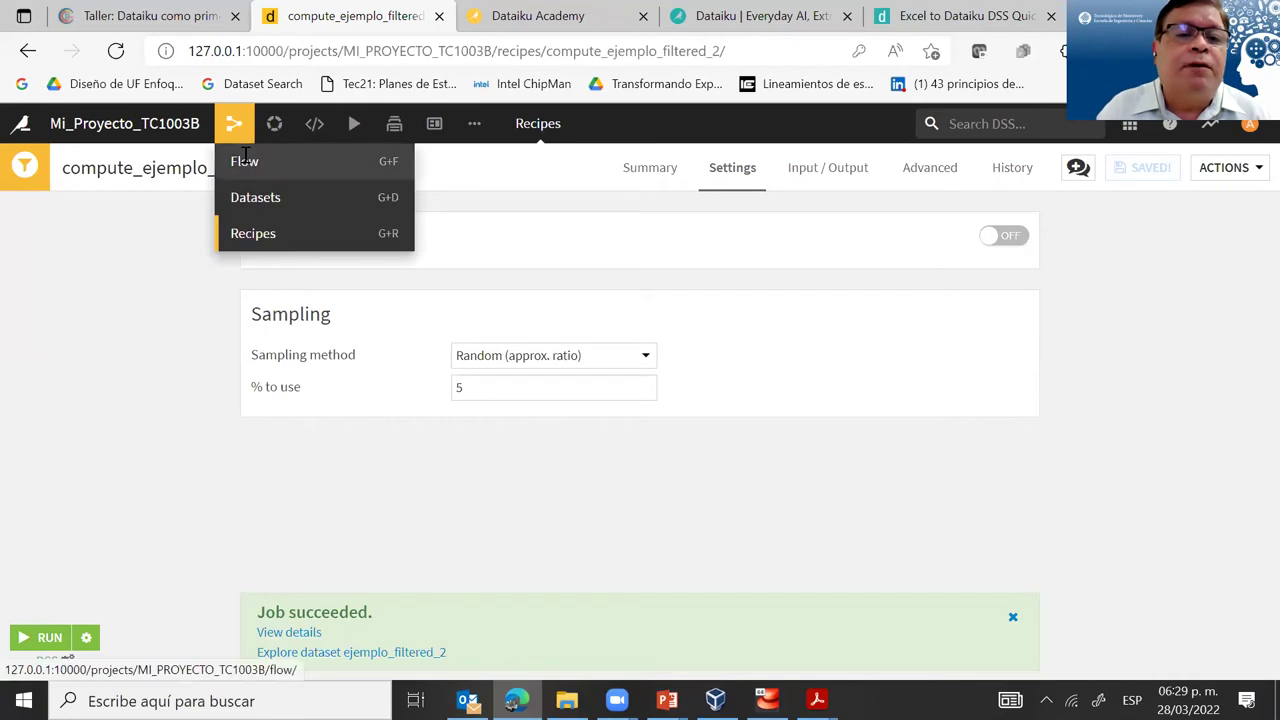
Step: View the new branch in the flow and open the ejemplo_filtered_2 dataset from the project's datasets
left_click(243, 158)
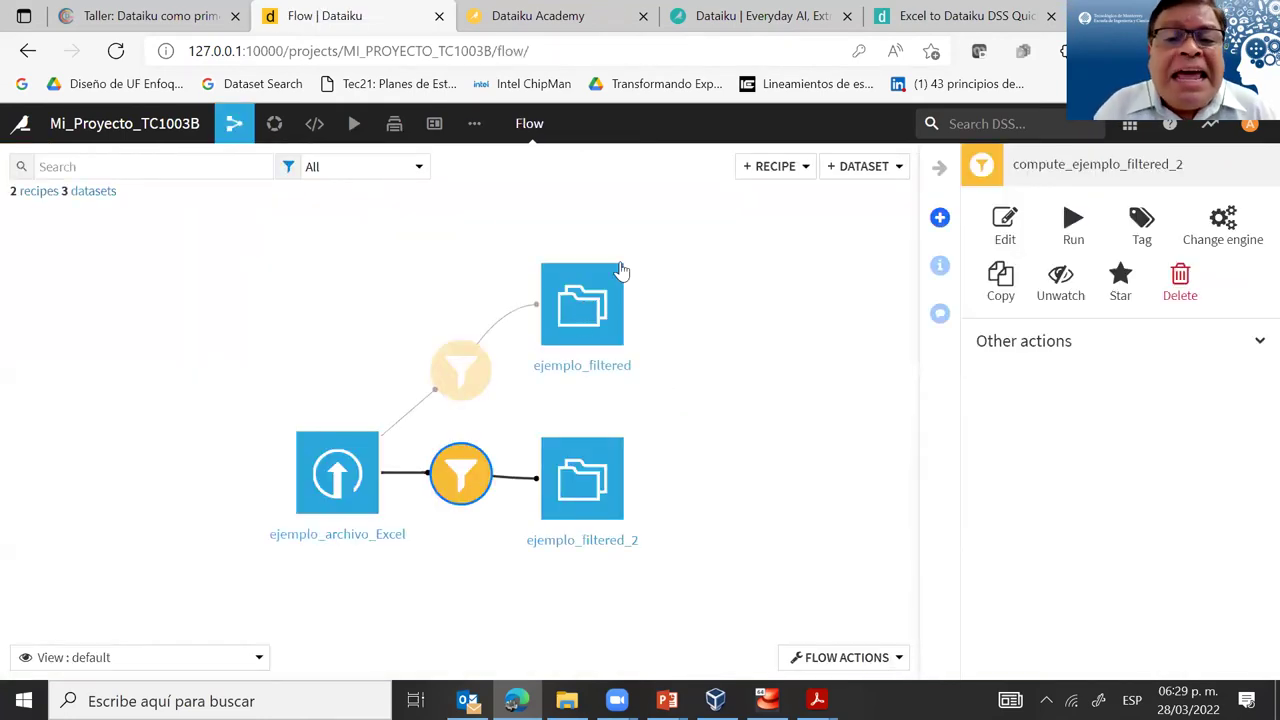
left_click(572, 485)
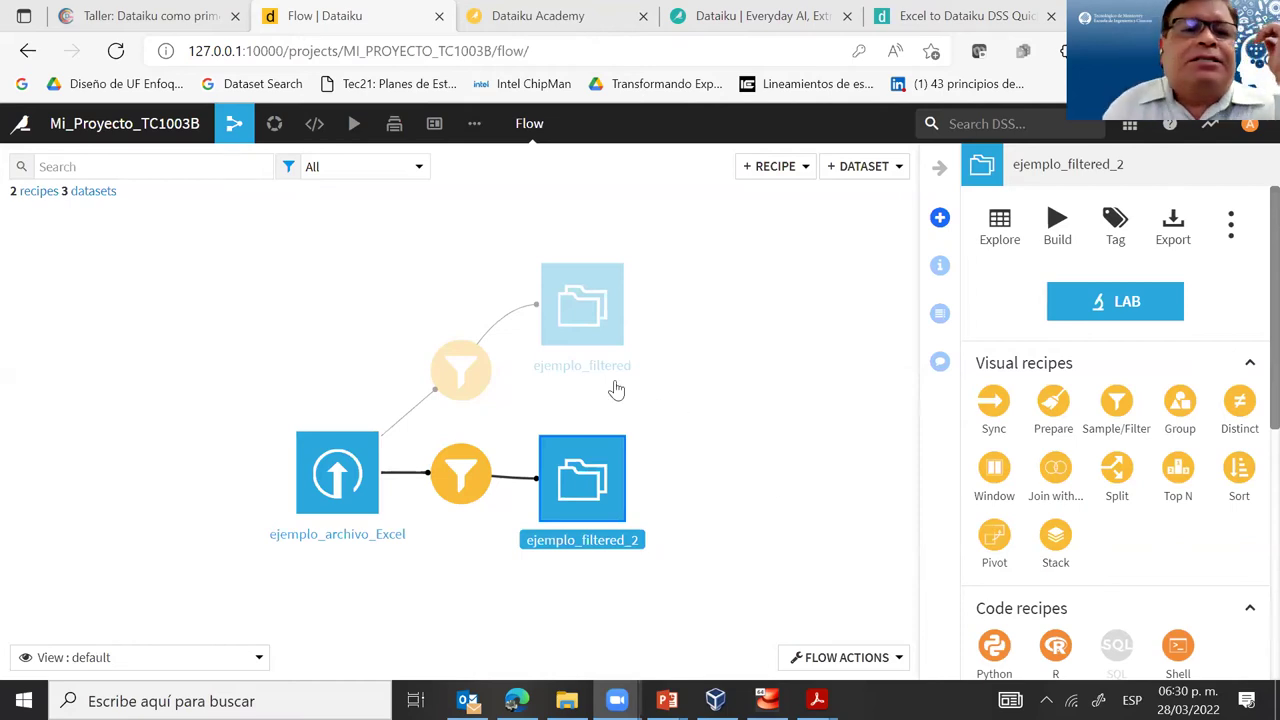
mouse_move(233, 145)
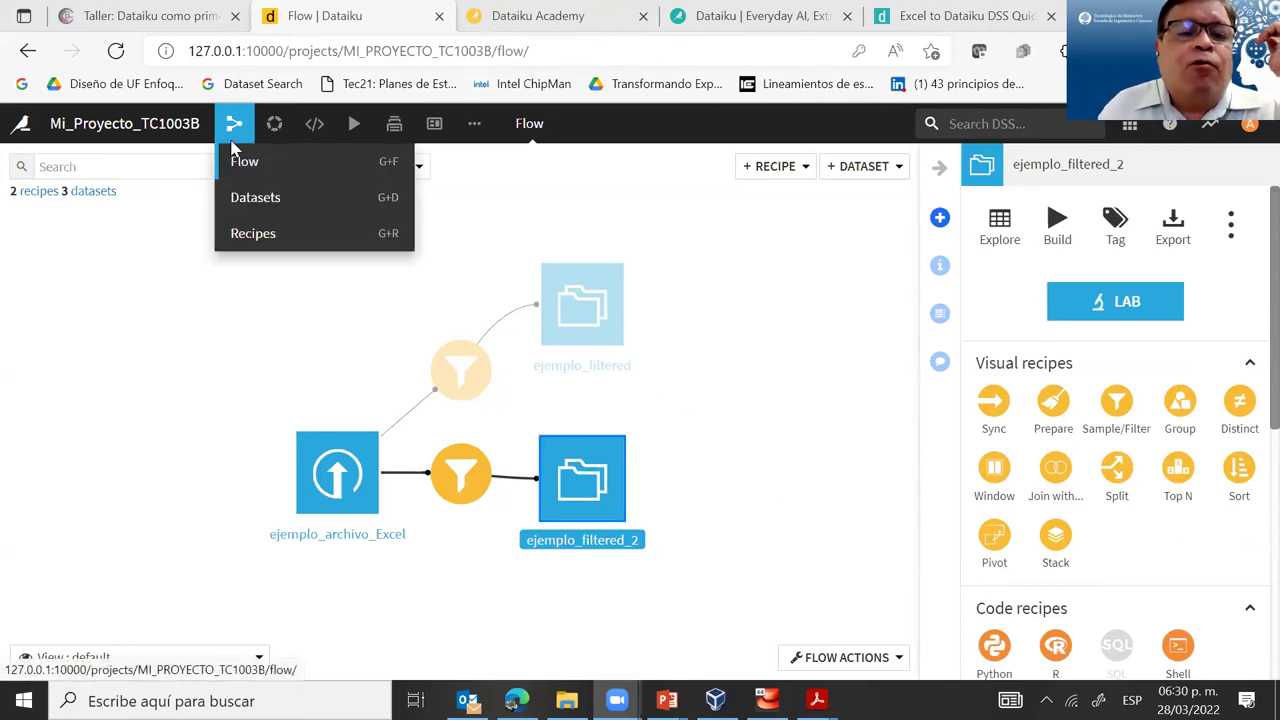
left_click(252, 207)
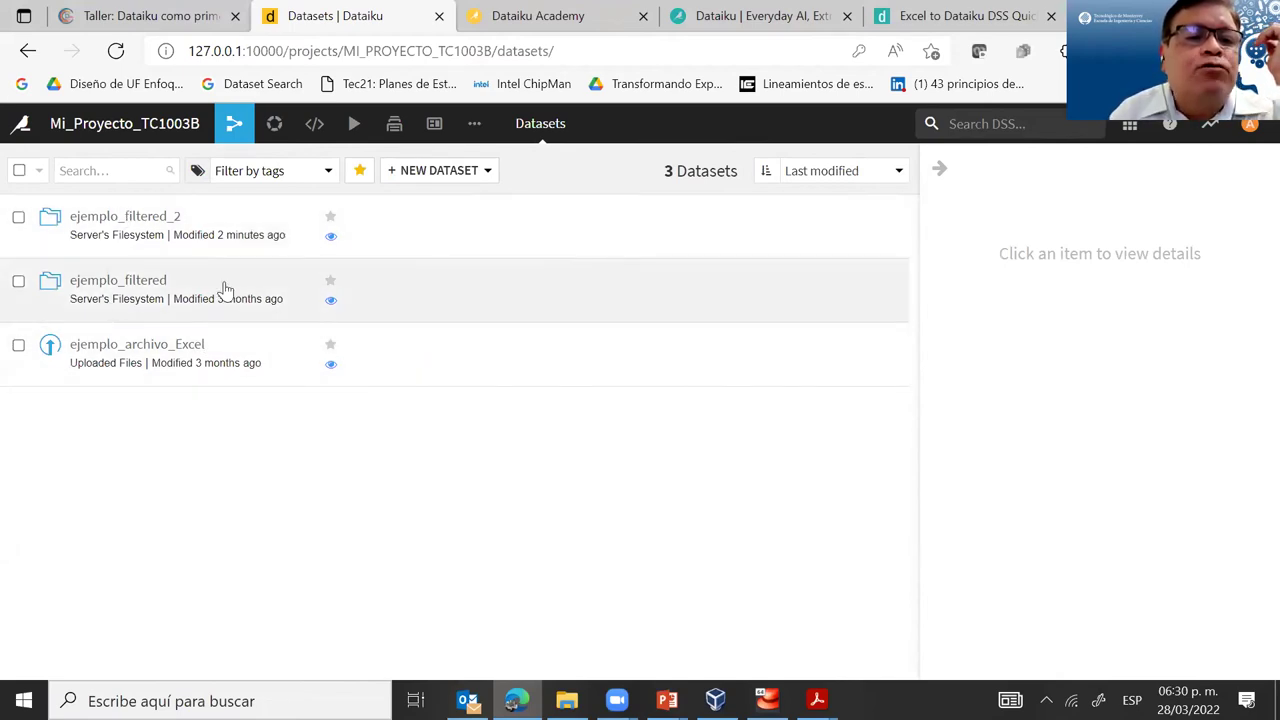
left_click(120, 220)
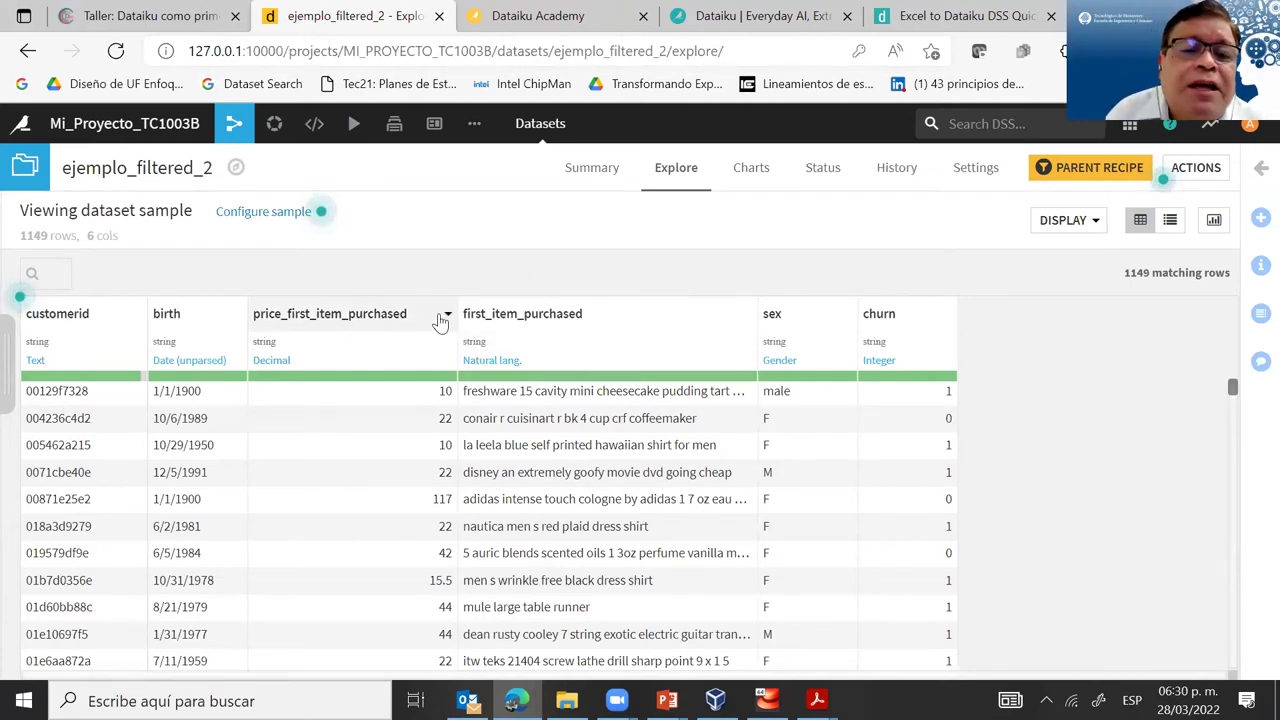
Step: Analyze the price_first_item_purchased column and save and compute its statistics on the whole data
left_click(446, 318)
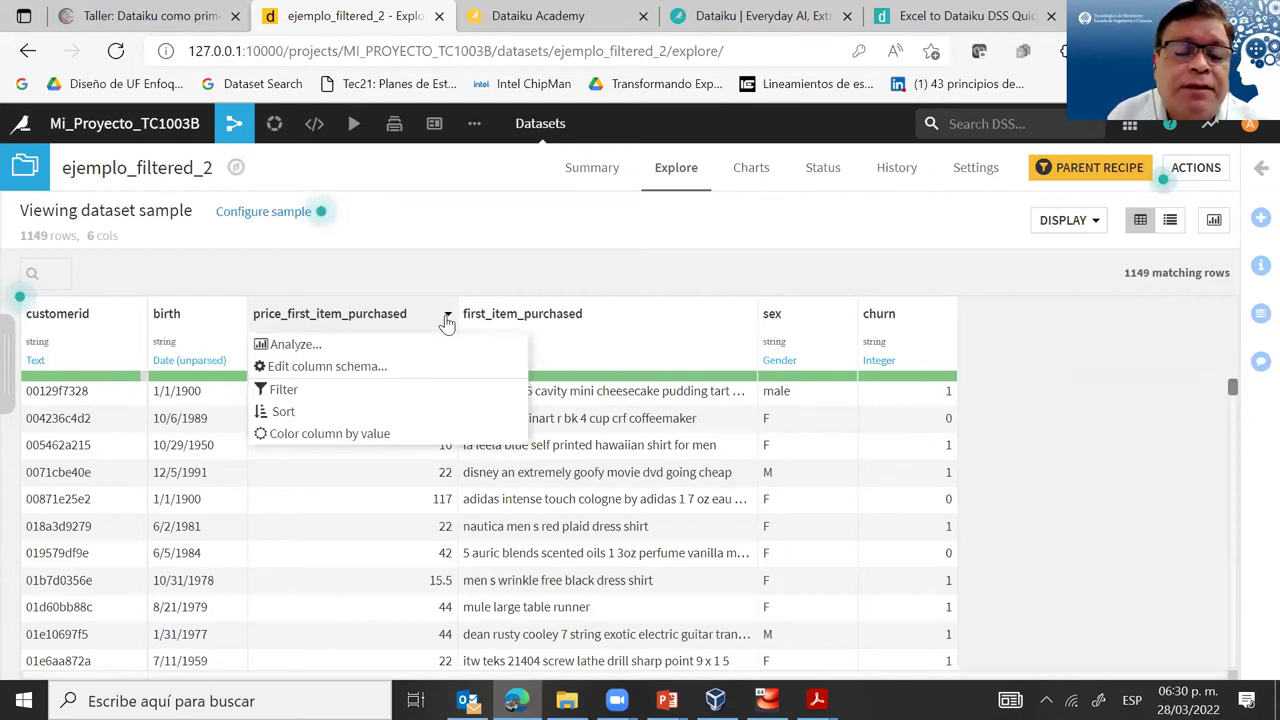
left_click(280, 345)
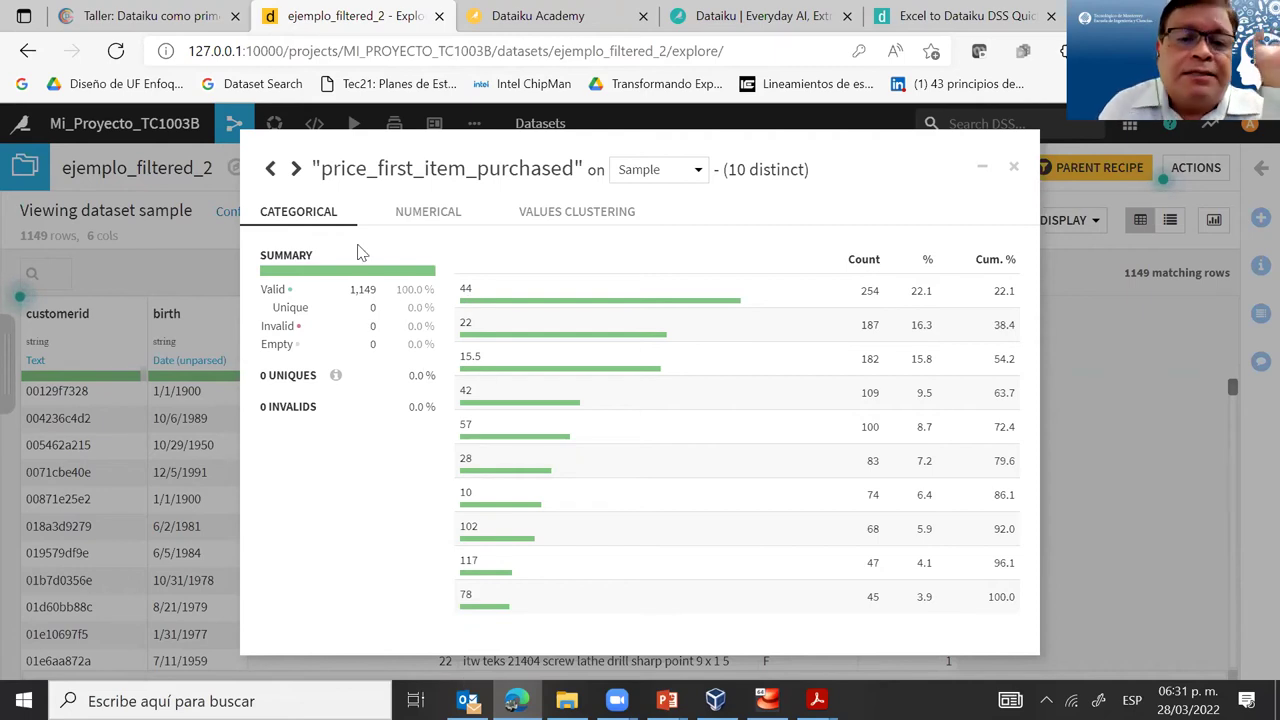
left_click(697, 172)
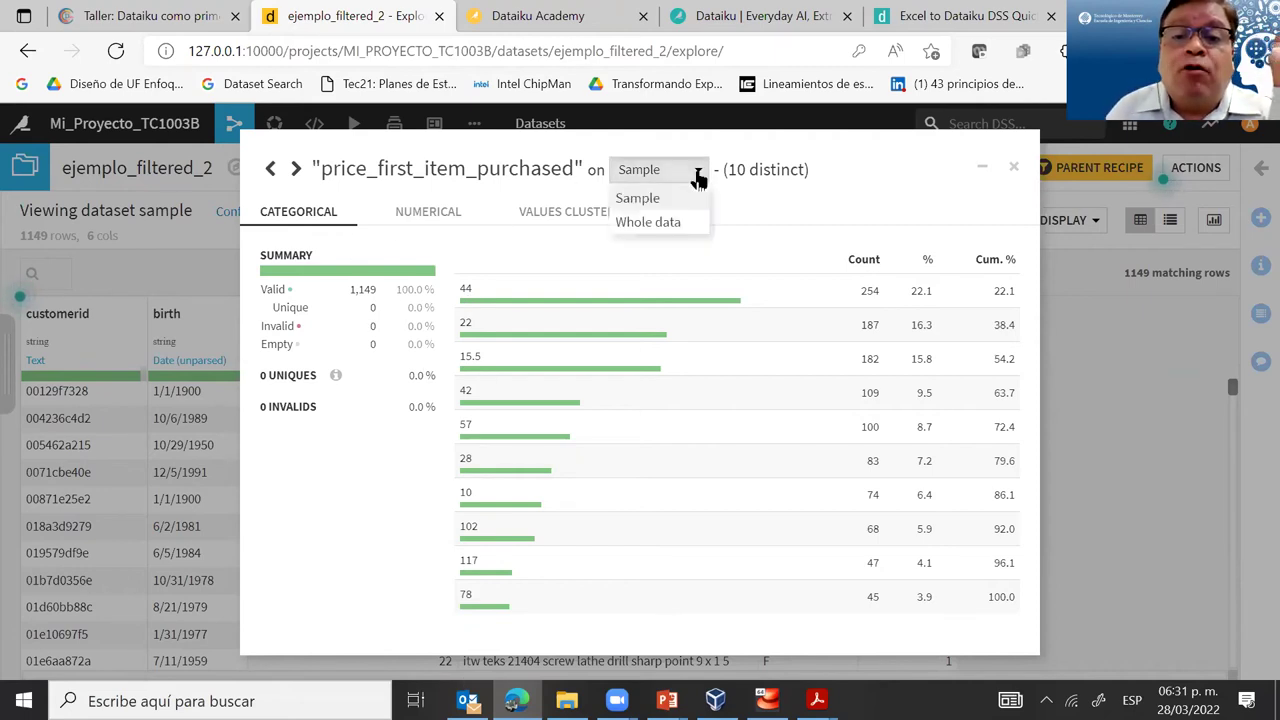
left_click(674, 222)
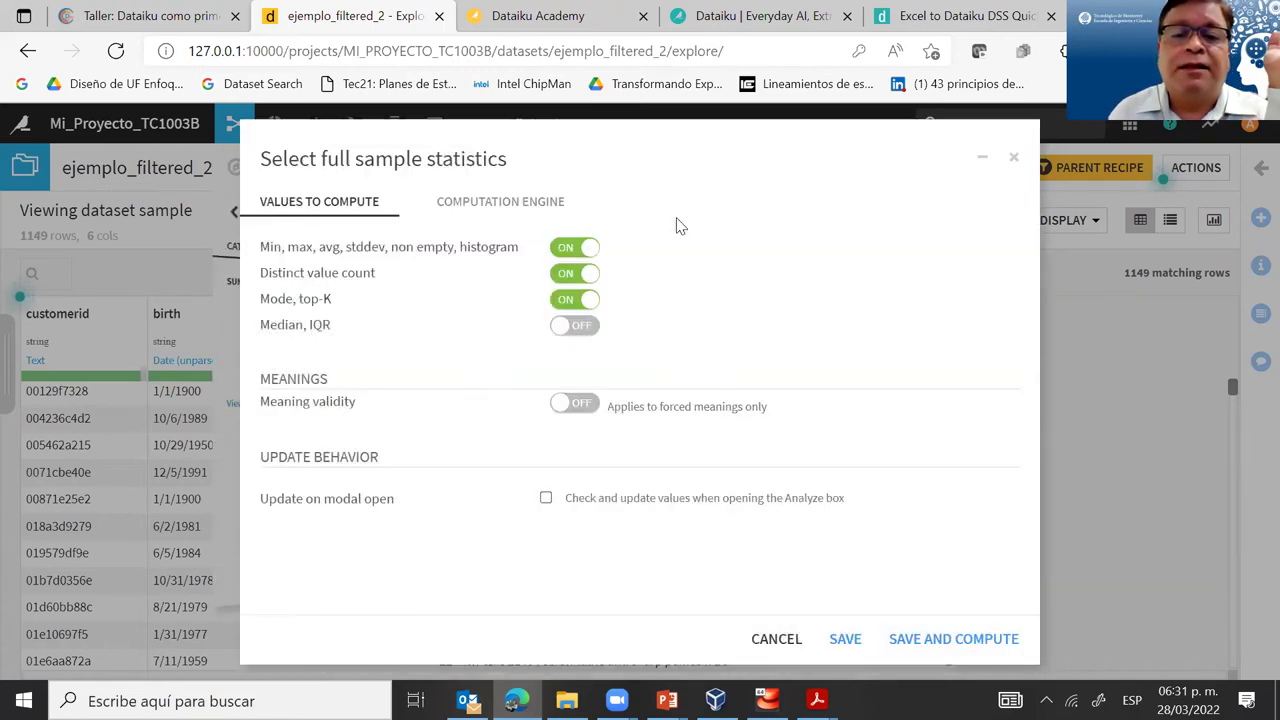
left_click(925, 650)
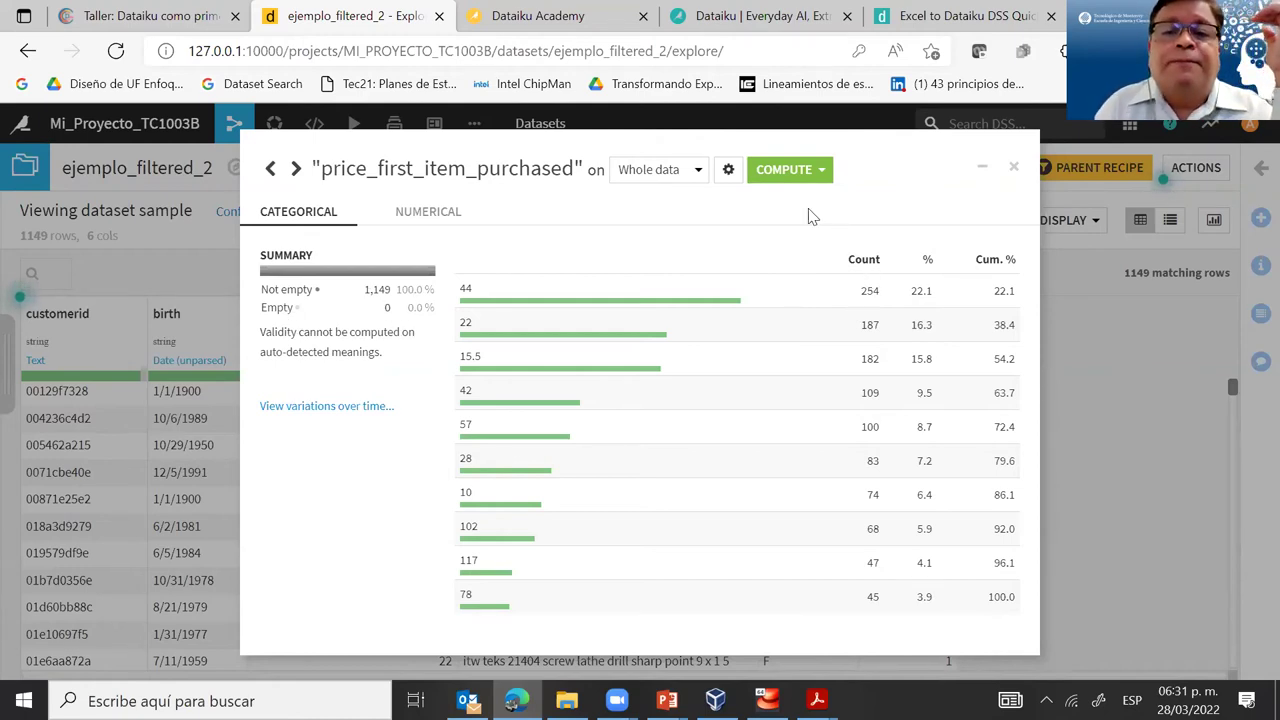
Step: Browse the analyses of the first_item_purchased, sex and churn columns, and close the analysis
left_click(294, 169)
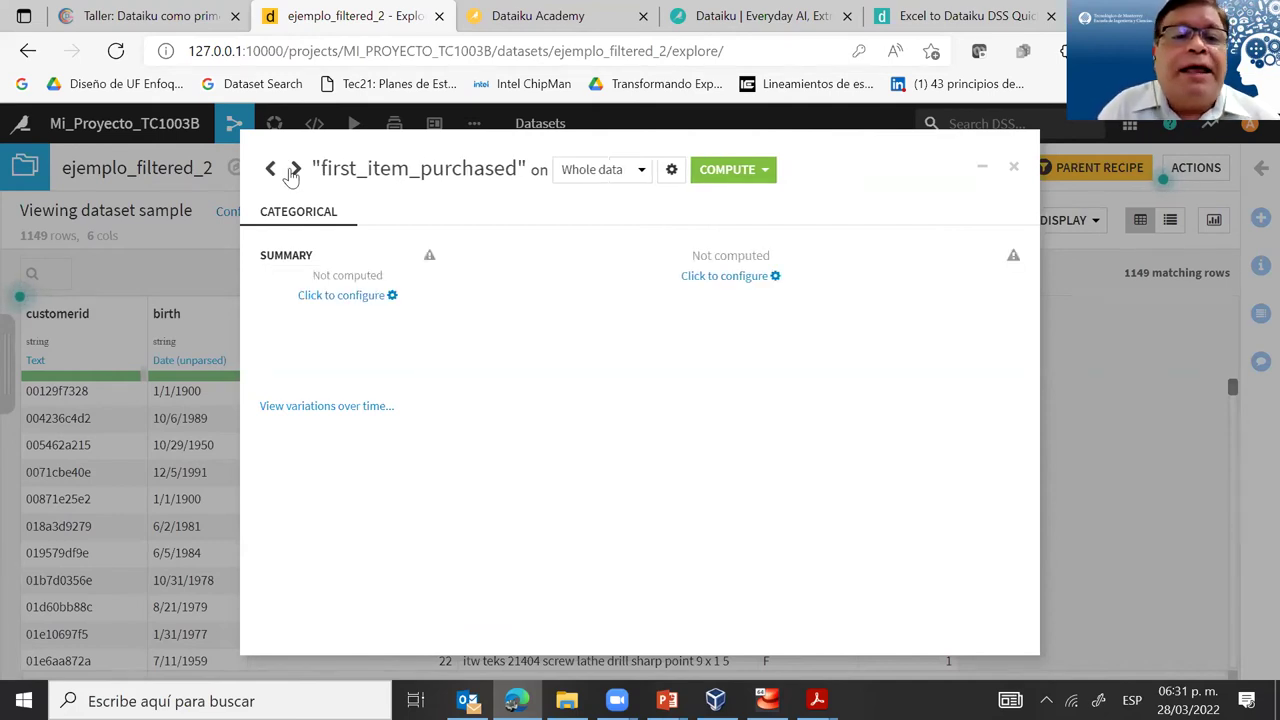
left_click(294, 169)
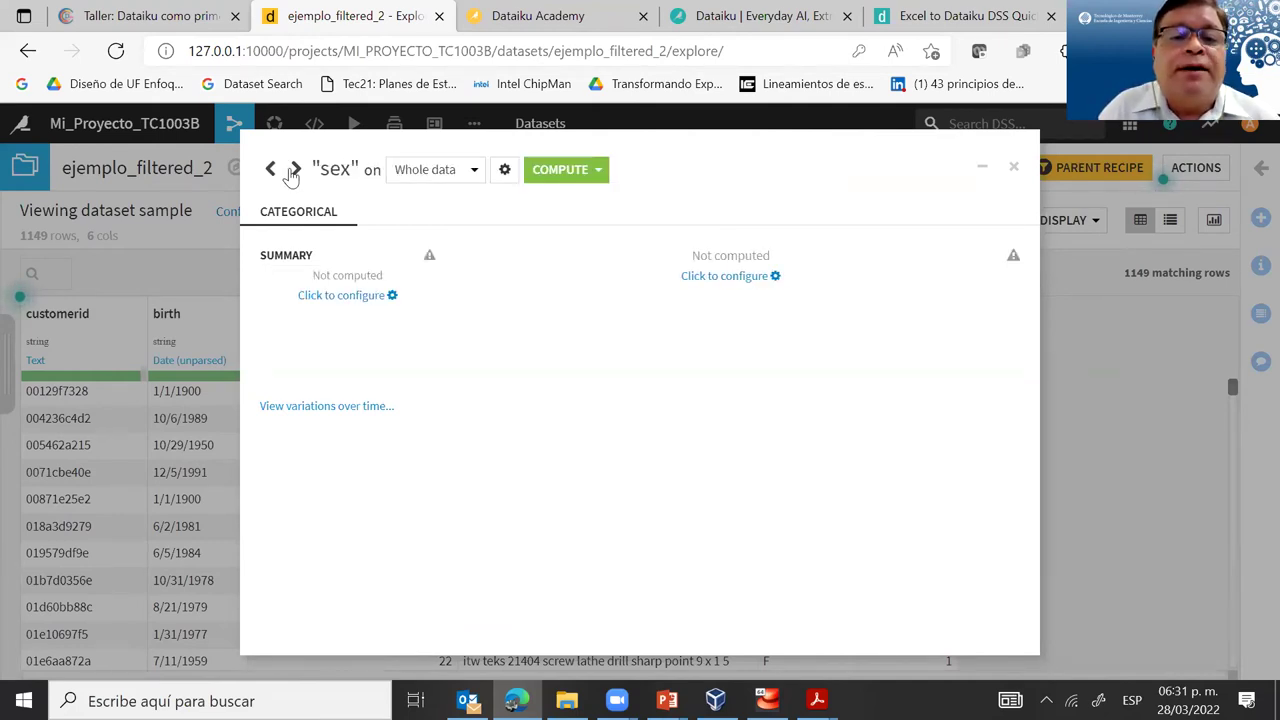
left_click(293, 170)
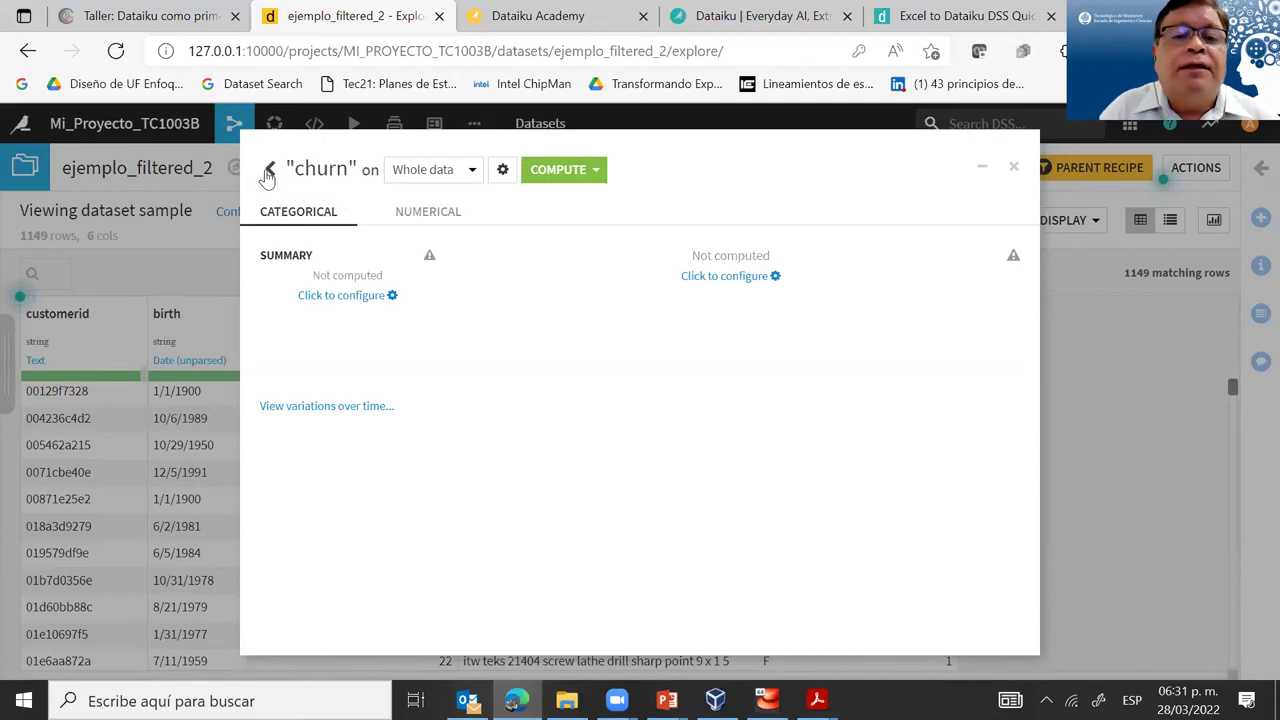
left_click(269, 170)
left_click(269, 170)
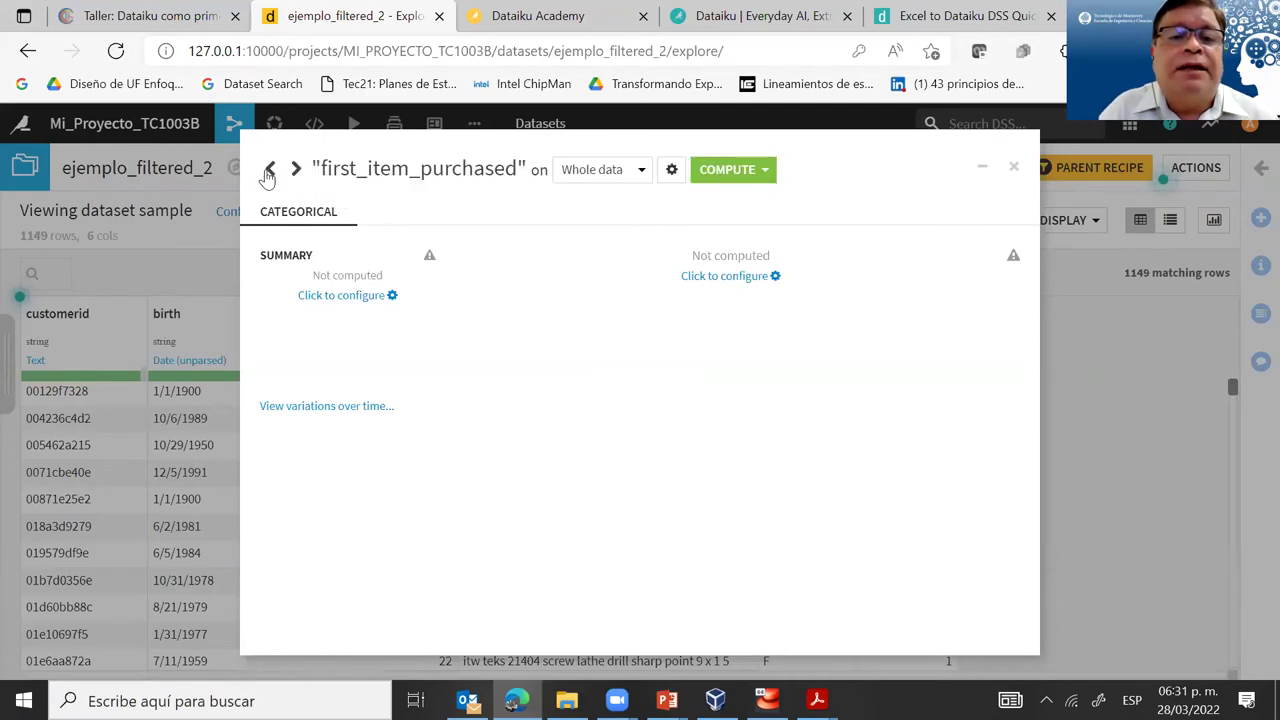
left_click(1015, 169)
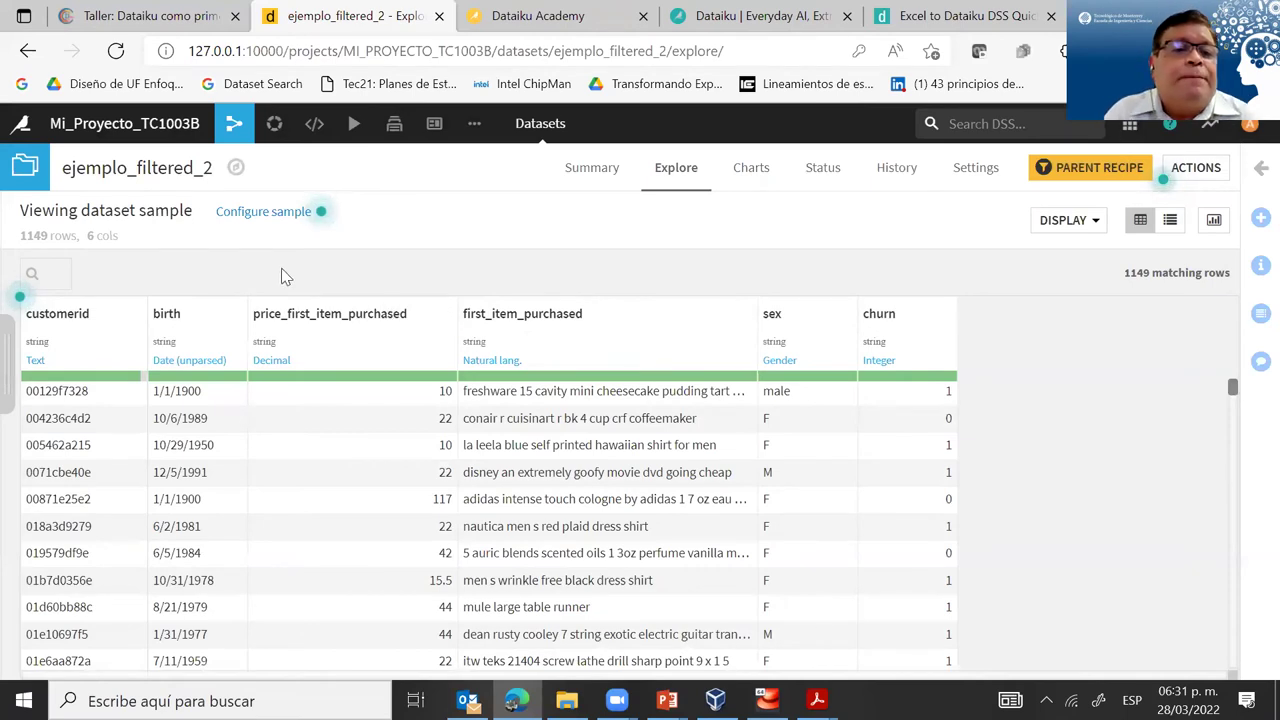
Step: Examine the sample settings of ejemplo_filtered_2, and return to the project's flow
left_click(8, 376)
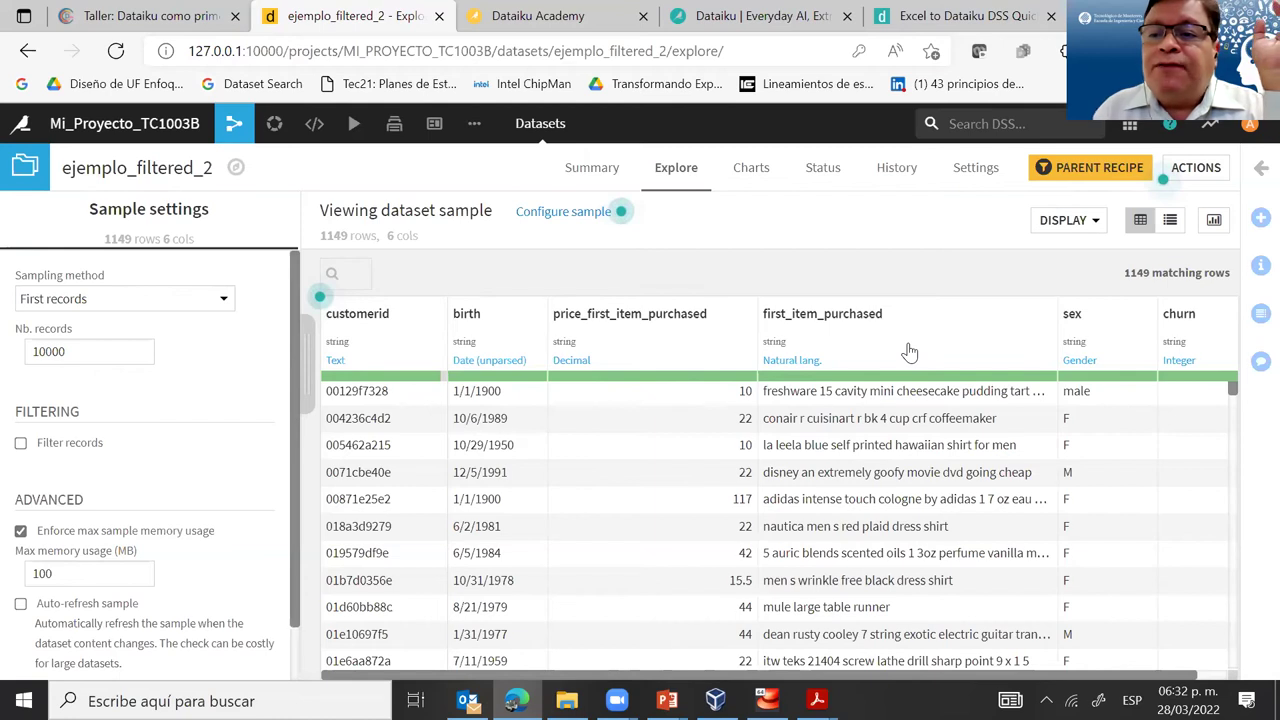
mouse_move(1234, 395)
left_mouse_down()
mouse_move(1237, 523)
mouse_move(1240, 404)
left_mouse_up()
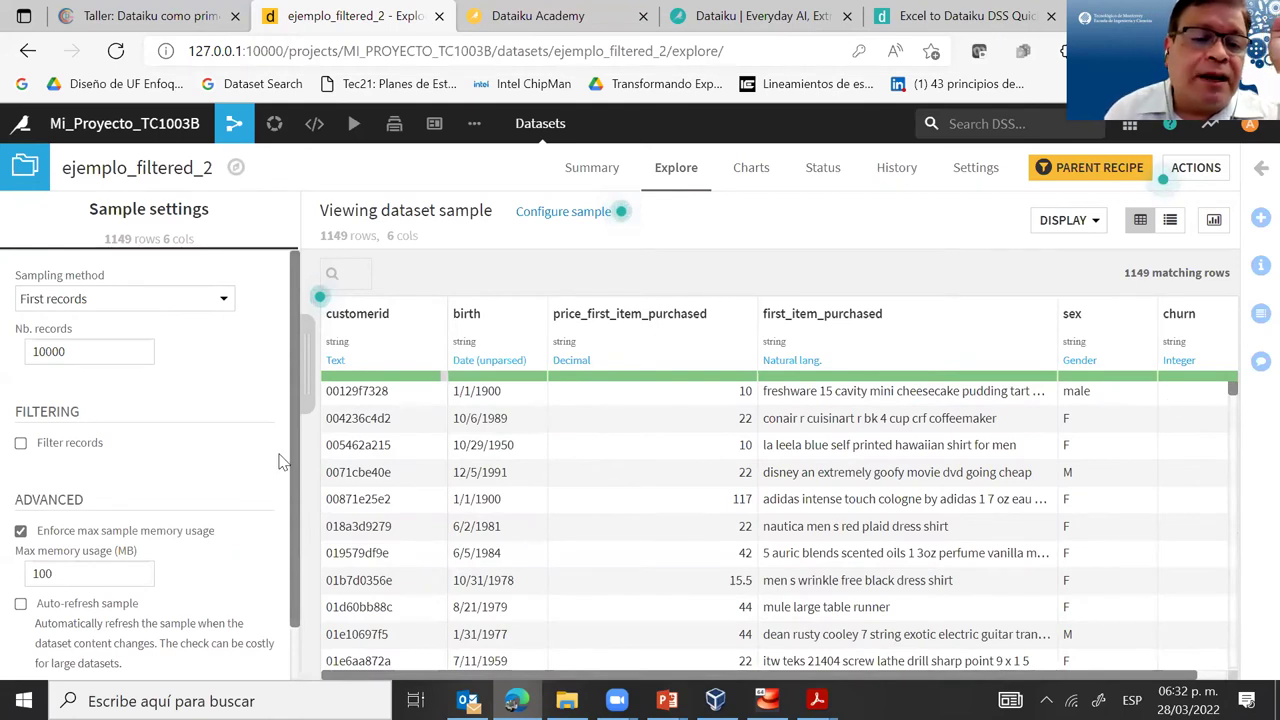
scroll(180, 540, "down", 2)
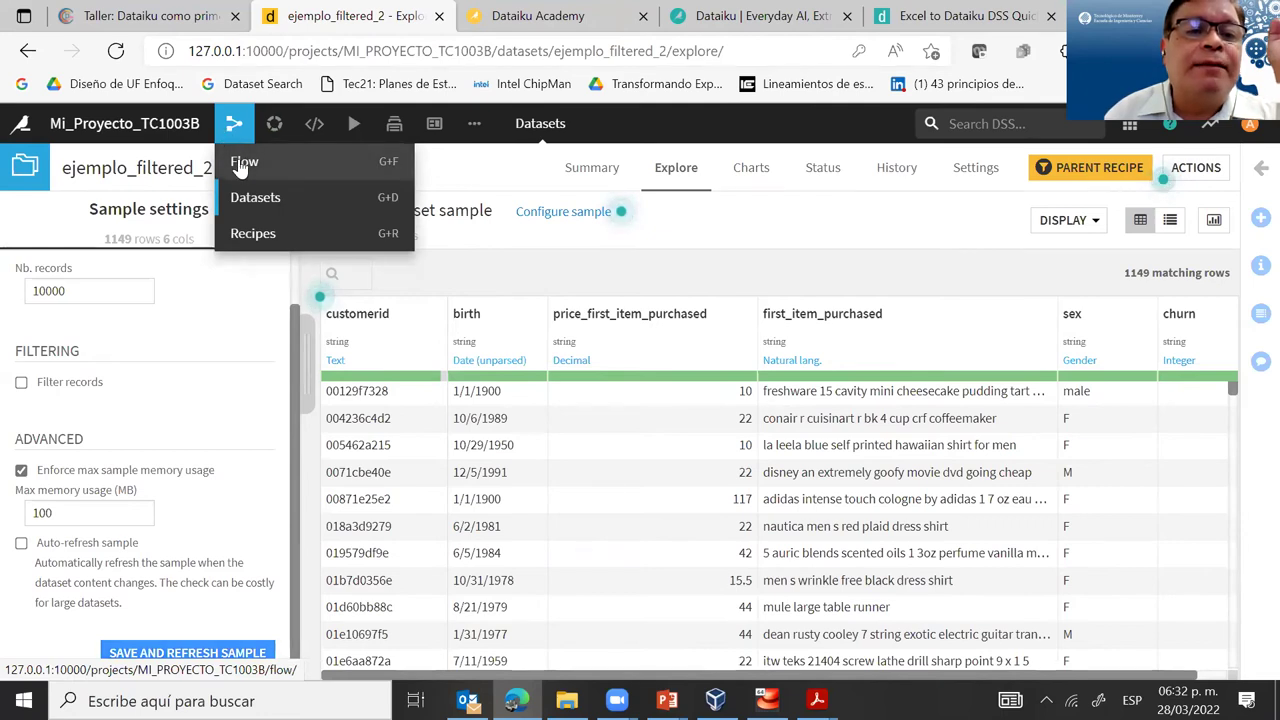
left_click(245, 162)
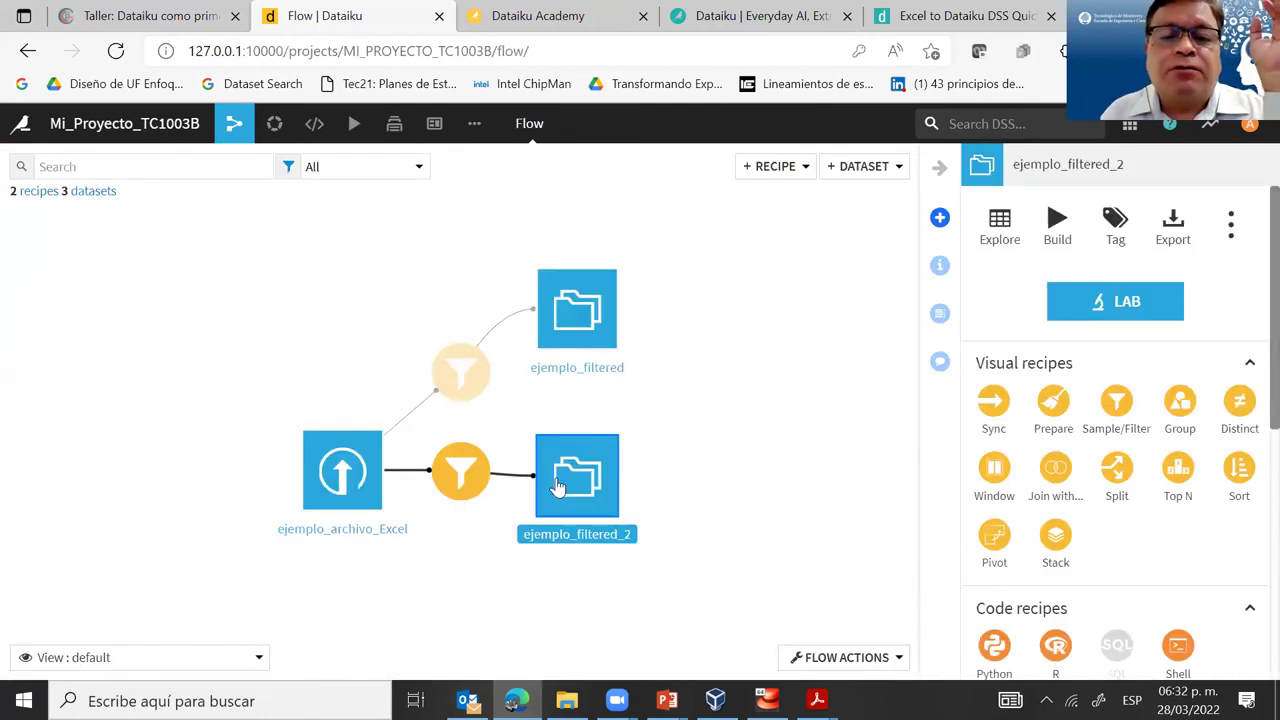